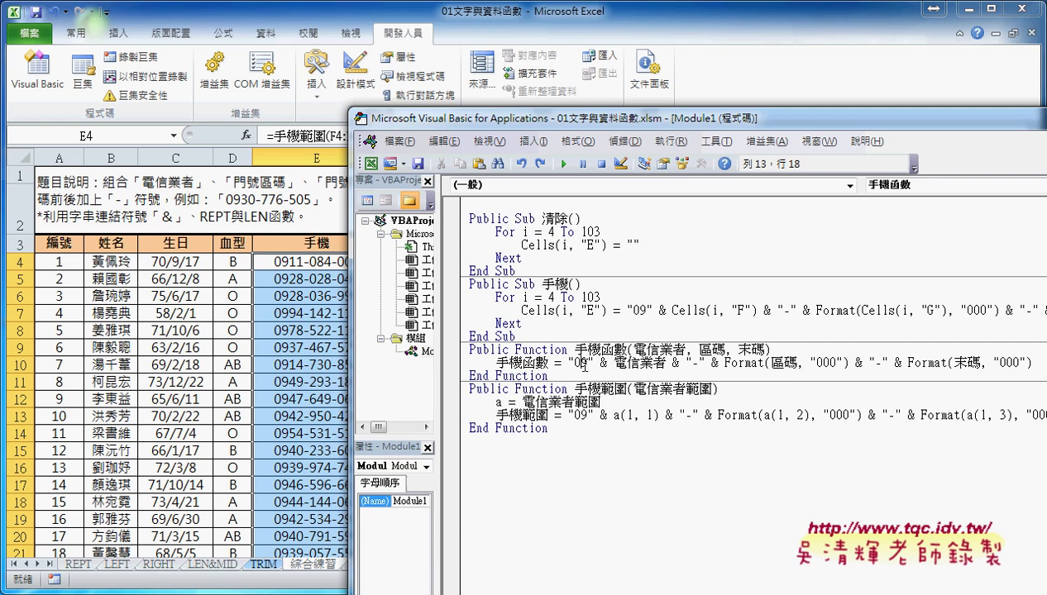
# Select the 手機 column from E4 to the last row and clear its phone numbers
pyautogui.click(321, 262)
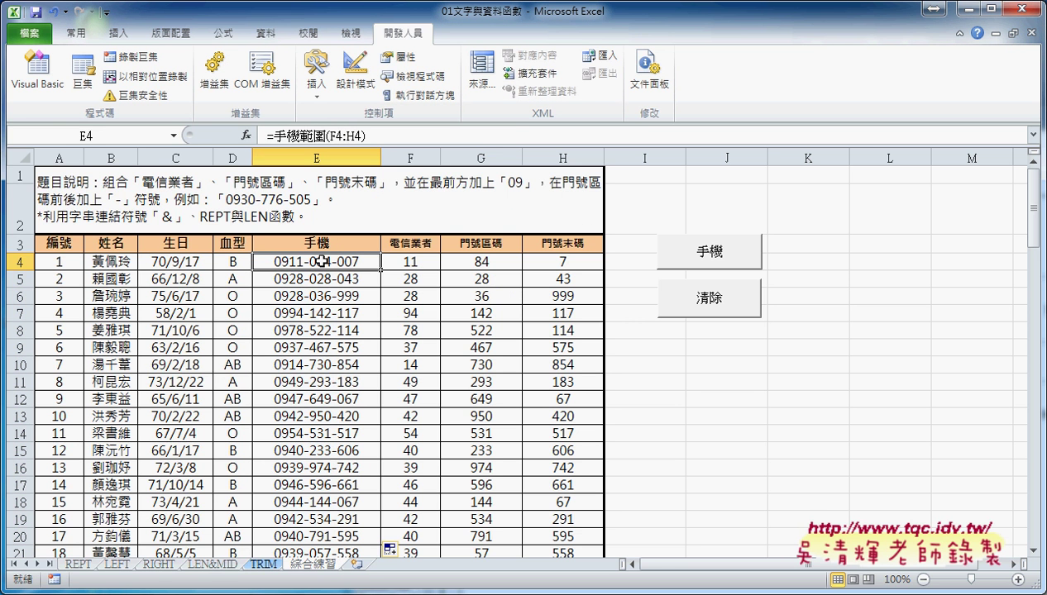
pyautogui.hotkey('ctrl', 'shift', 'Down')
pyautogui.press('Delete')
pyautogui.hotkey('ctrl', 'BackSpace')
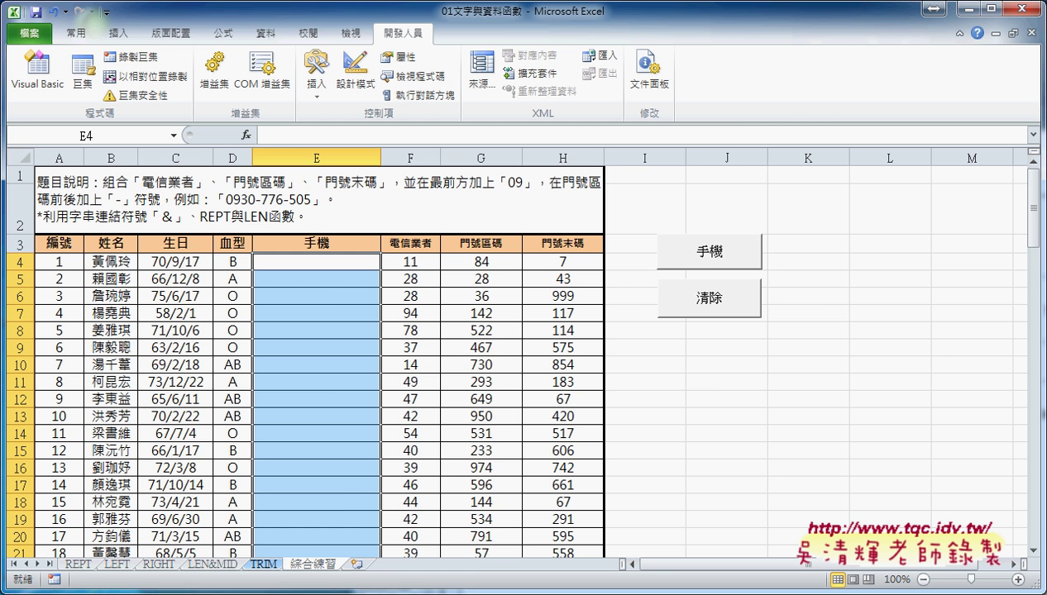
# Open the VBA editor beside the sheet and look over the 手機函數 code and macro list
pyautogui.hotkey('alt', 'F11')
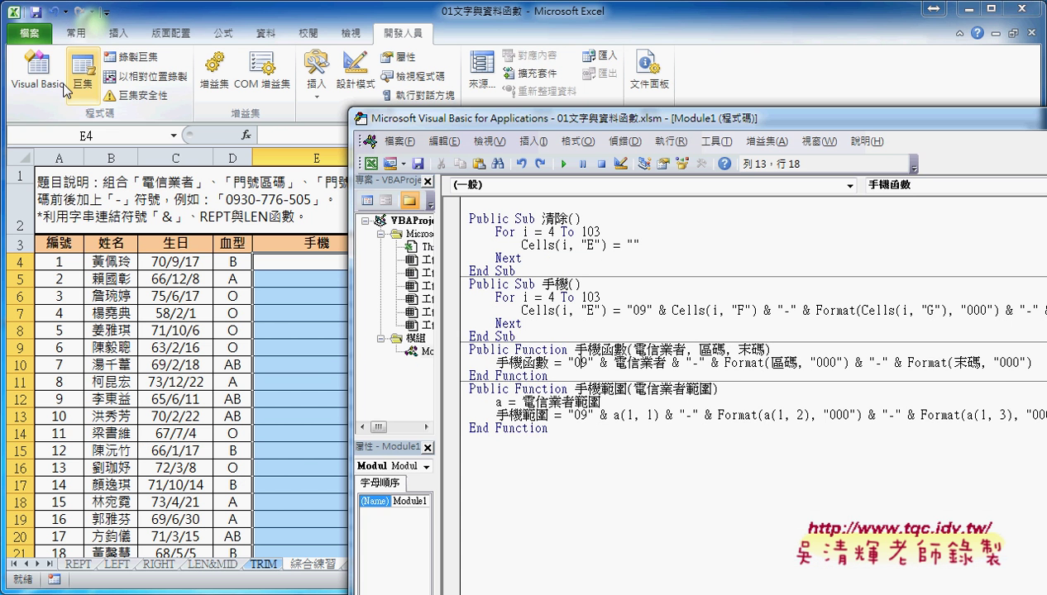
pyautogui.moveTo(626, 122); pyautogui.dragTo(794, 50)
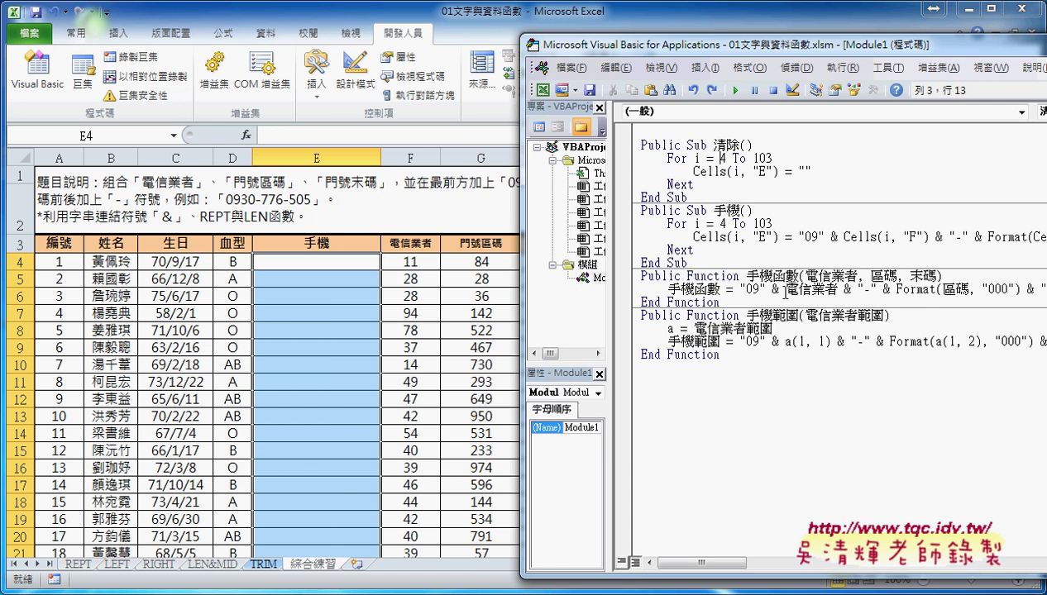
pyautogui.click(749, 289)
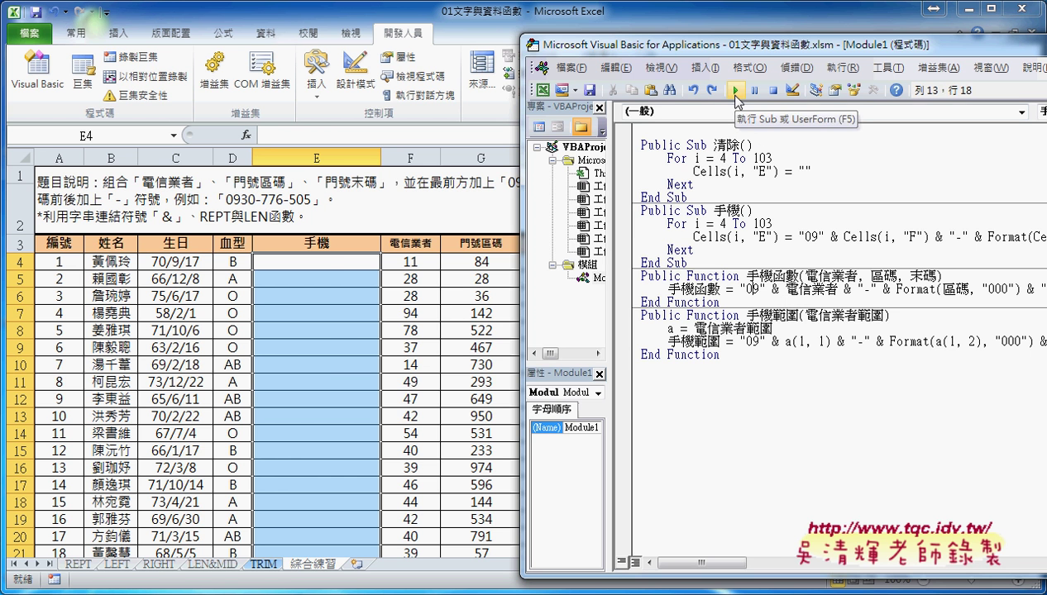
pyautogui.click(735, 90)
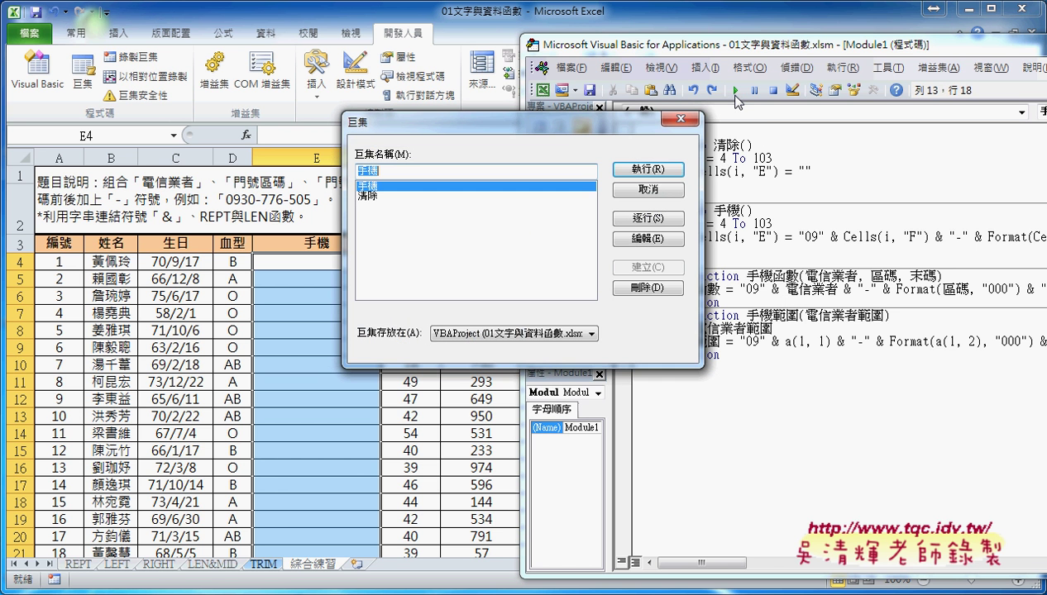
pyautogui.click(686, 121)
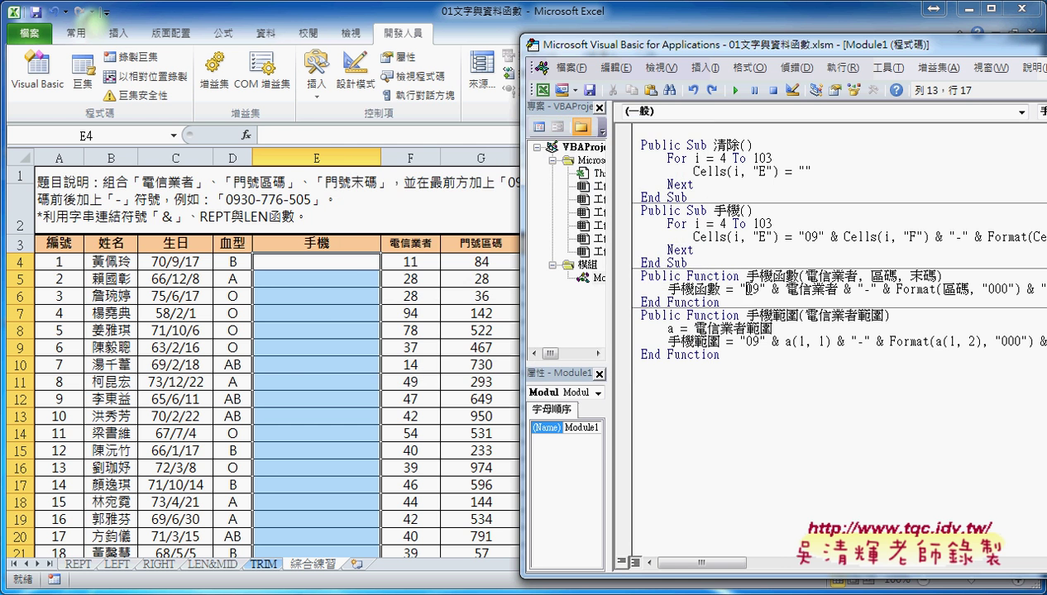
pyautogui.click(733, 93)
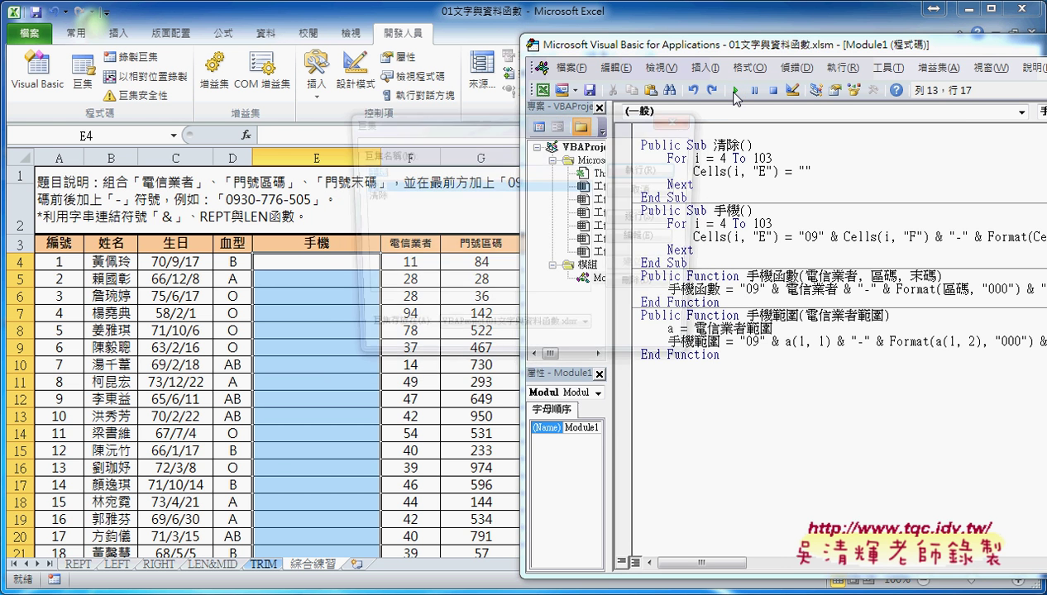
pyautogui.click(686, 121)
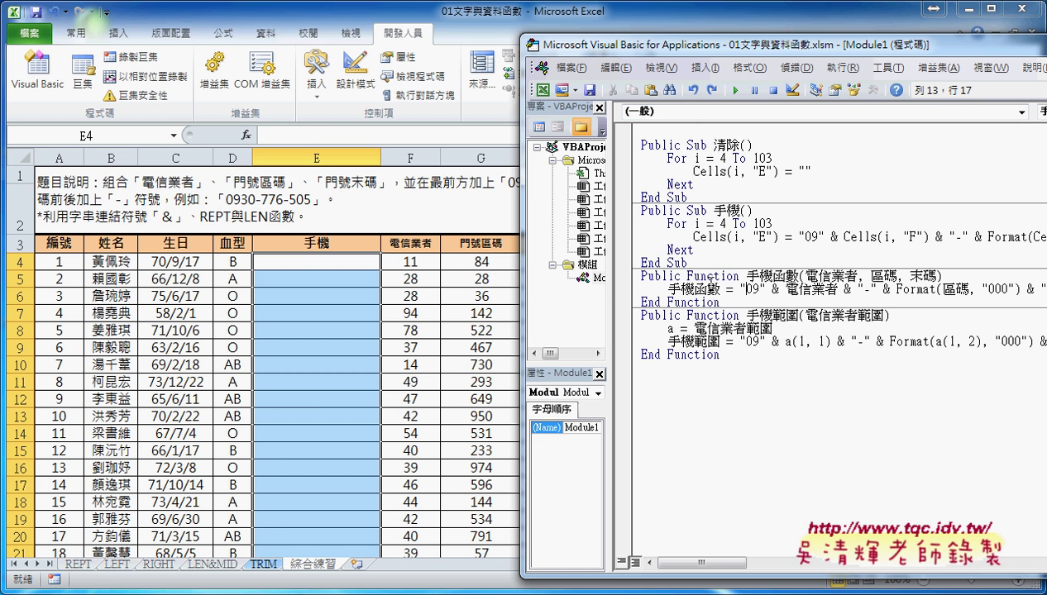
pyautogui.moveTo(687, 276); pyautogui.dragTo(735, 269)
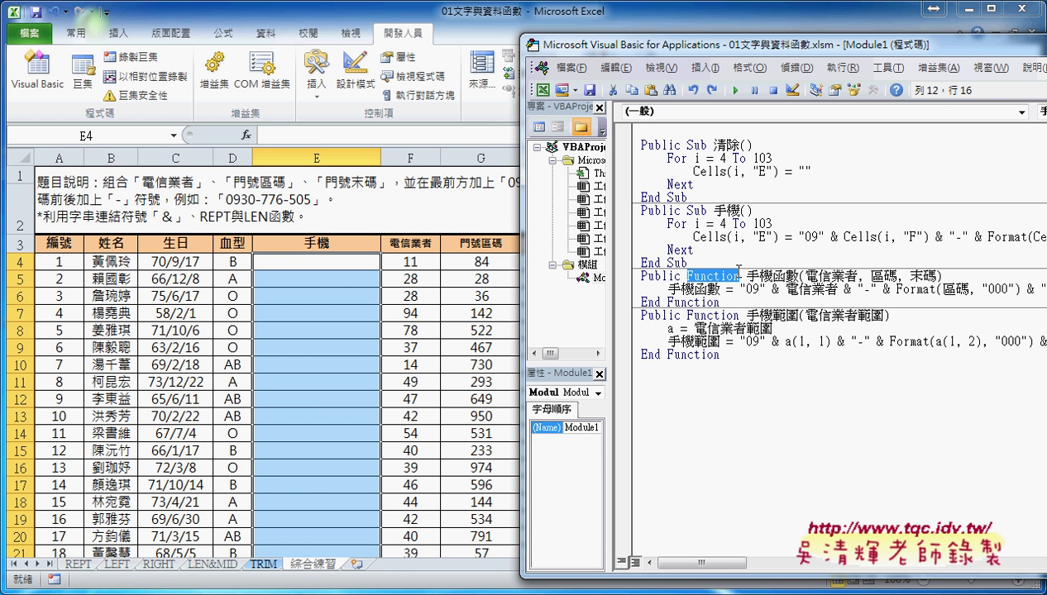
# Run the 手機 macro, then the 清除 macro to empty column E, and select E4
pyautogui.click(700, 157)
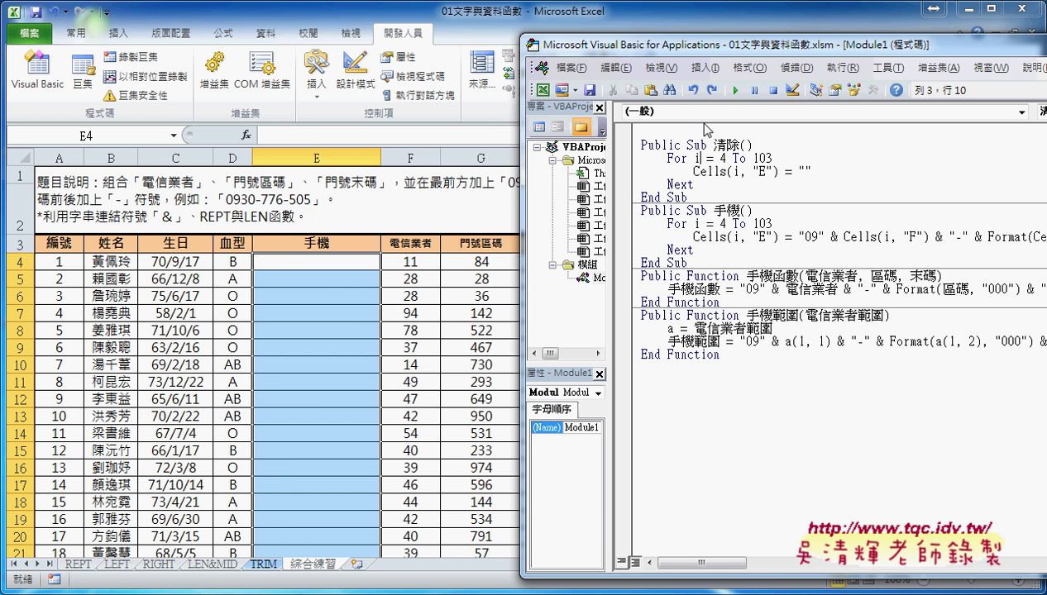
pyautogui.click(727, 235)
pyautogui.click(733, 91)
pyautogui.click(724, 166)
pyautogui.click(733, 91)
pyautogui.click(735, 289)
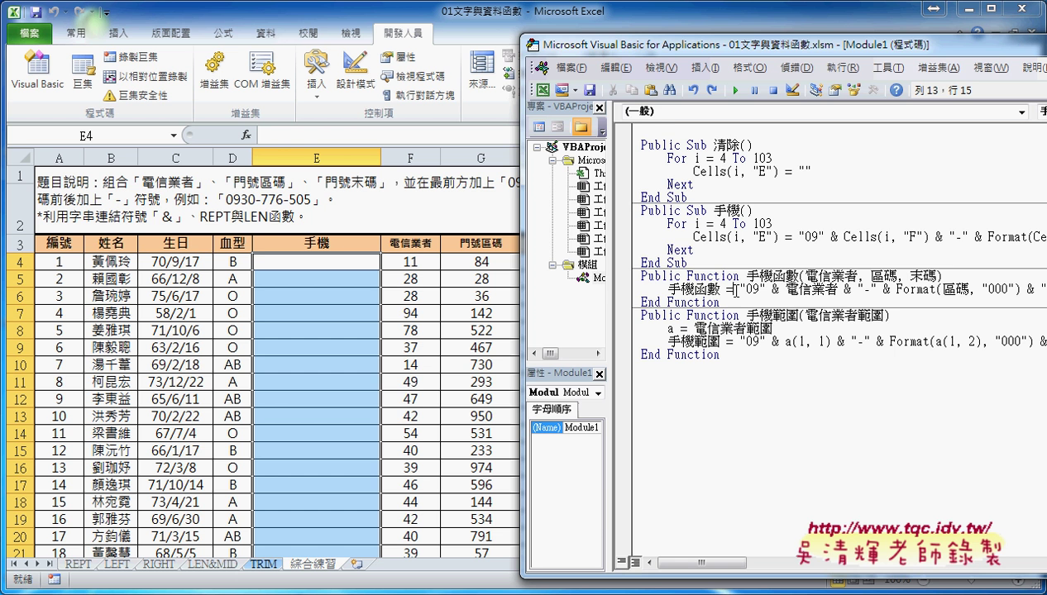
pyautogui.click(344, 260)
pyautogui.click(247, 135)
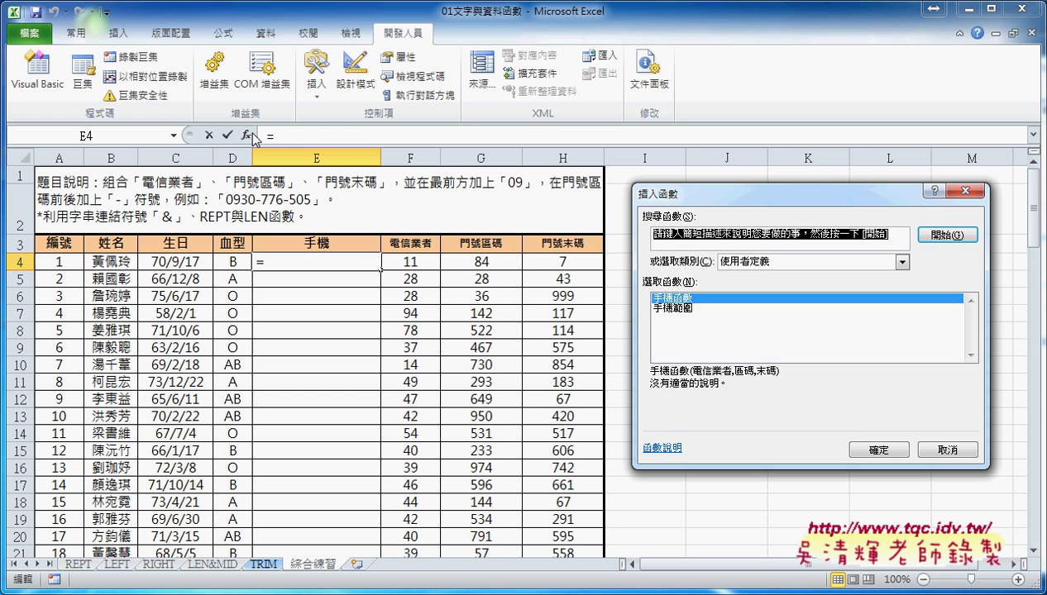
pyautogui.click(772, 265)
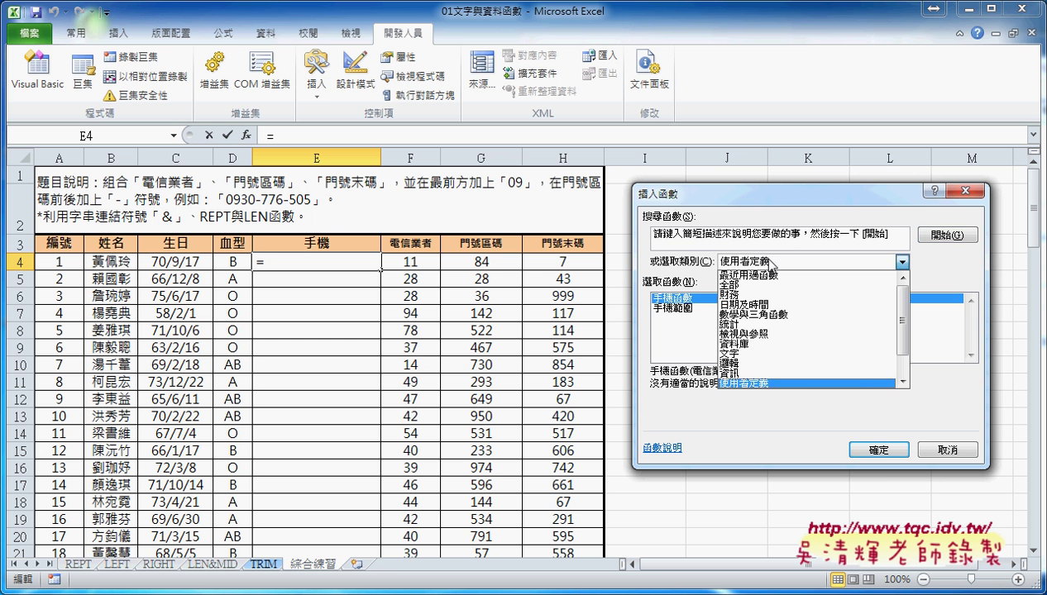
pyautogui.click(771, 382)
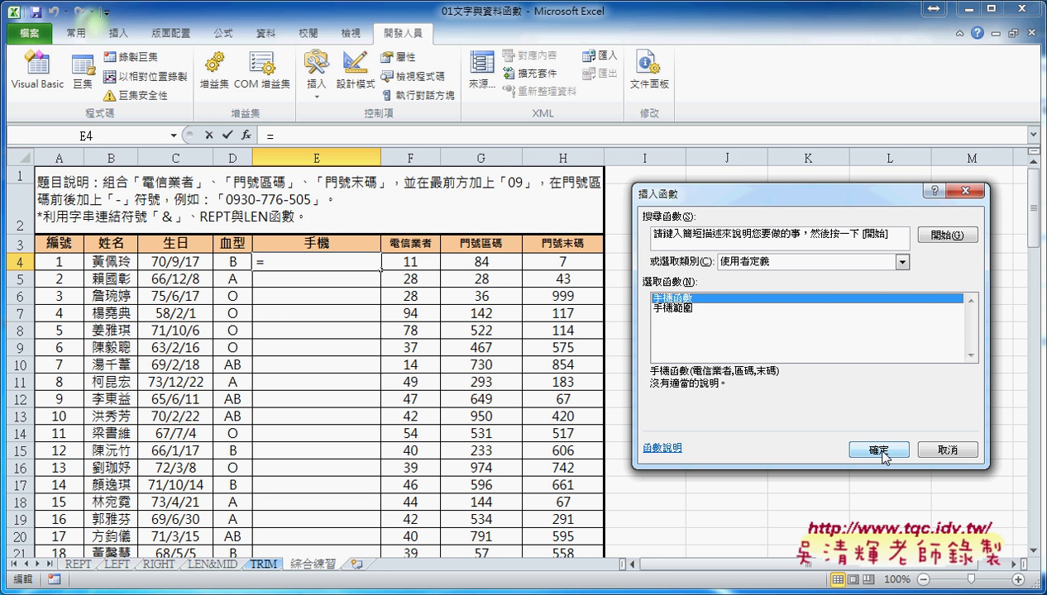
pyautogui.click(880, 451)
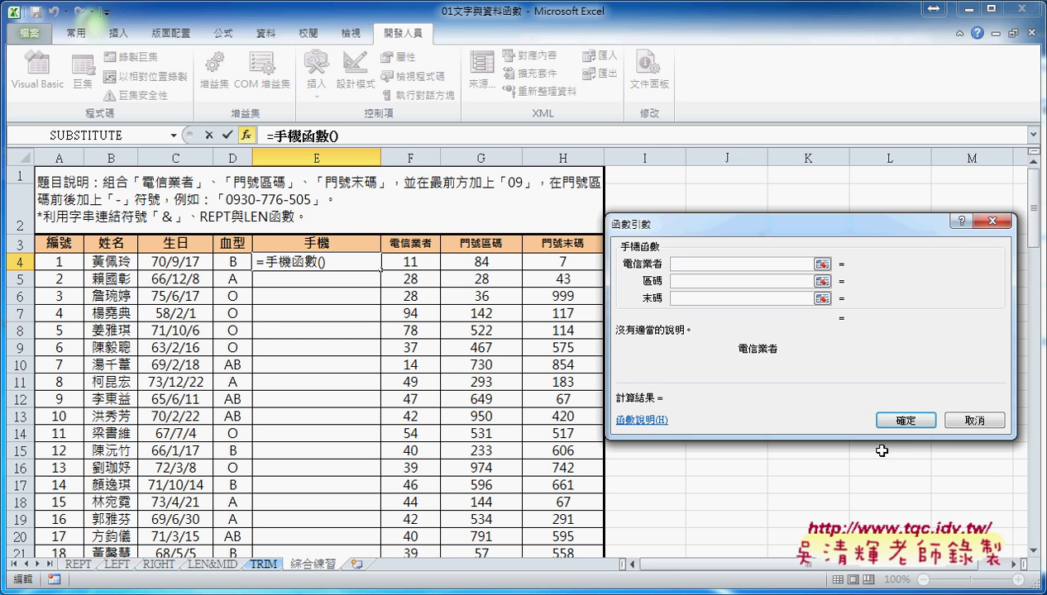
pyautogui.click(408, 263)
pyautogui.press('Tab')
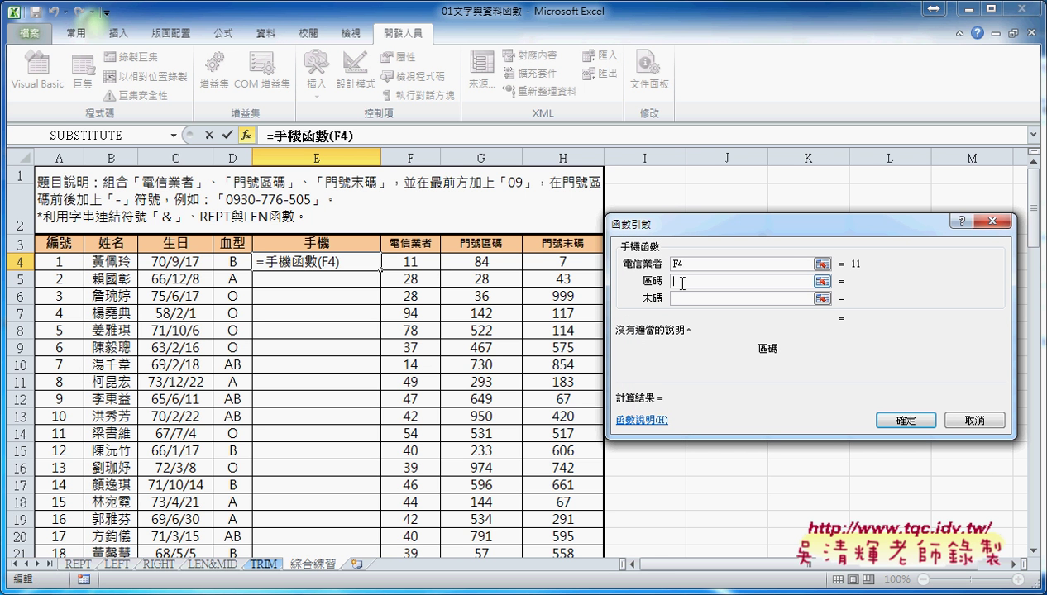
pyautogui.click(492, 261)
pyautogui.click(685, 296)
pyautogui.click(566, 261)
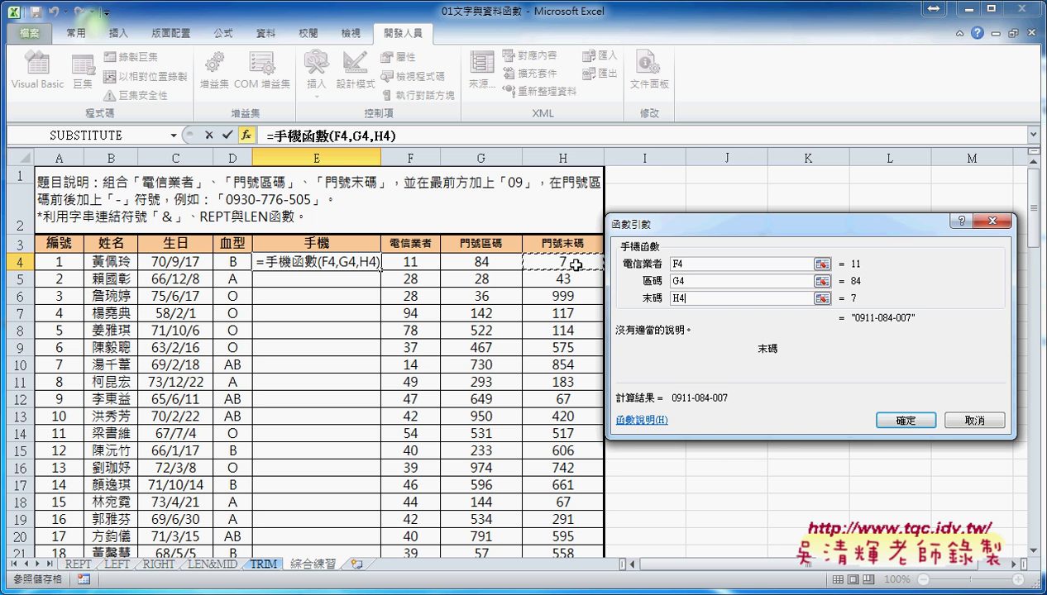
pyautogui.click(904, 420)
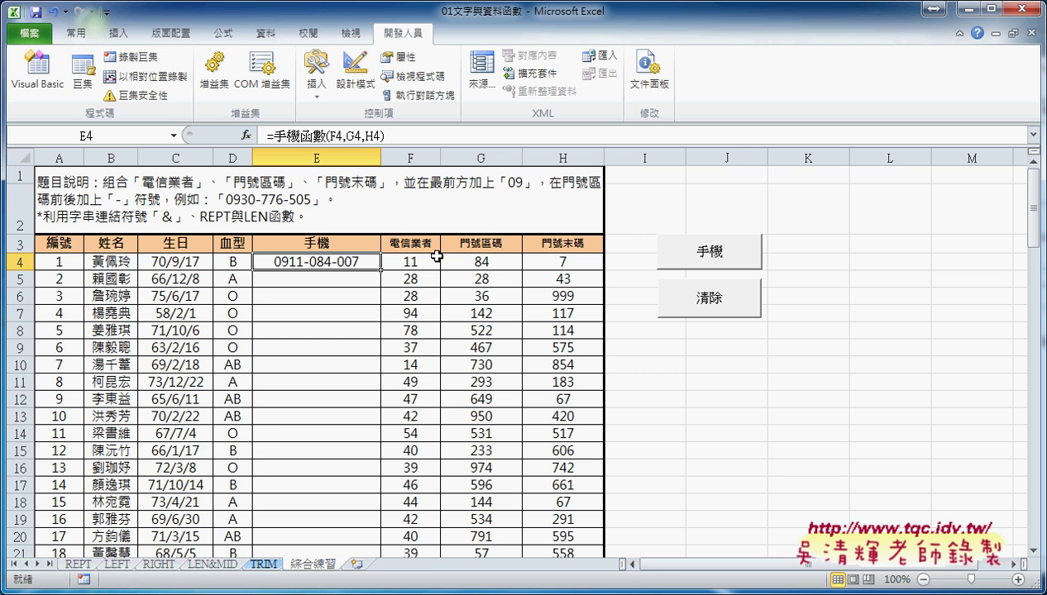
# Clear E4 and insert the 手機範圍 function into it
pyautogui.moveTo(173, 593)
pyautogui.press('Delete')
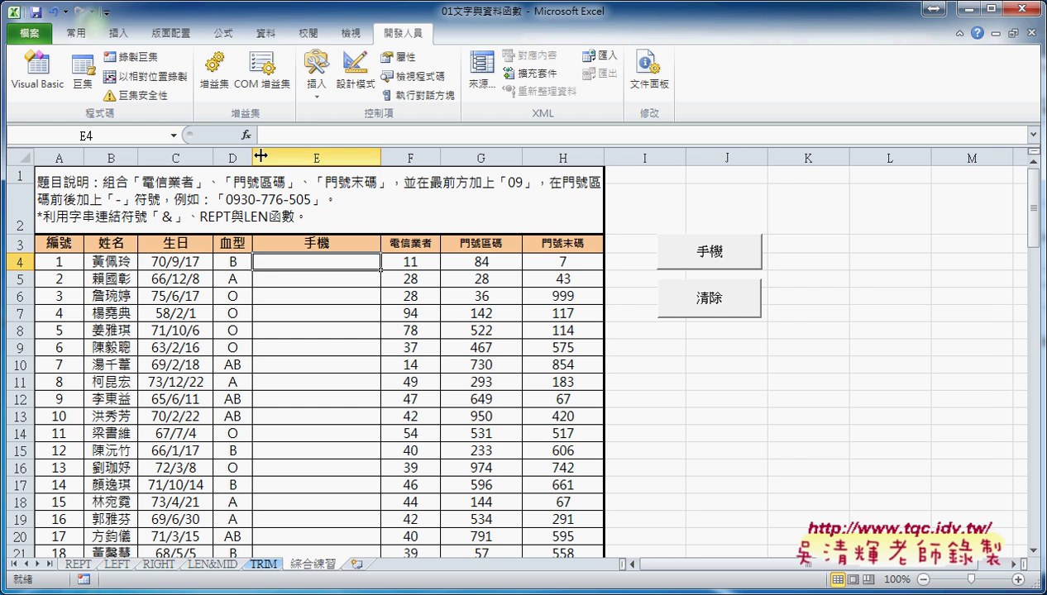
pyautogui.click(245, 134)
pyautogui.click(693, 309)
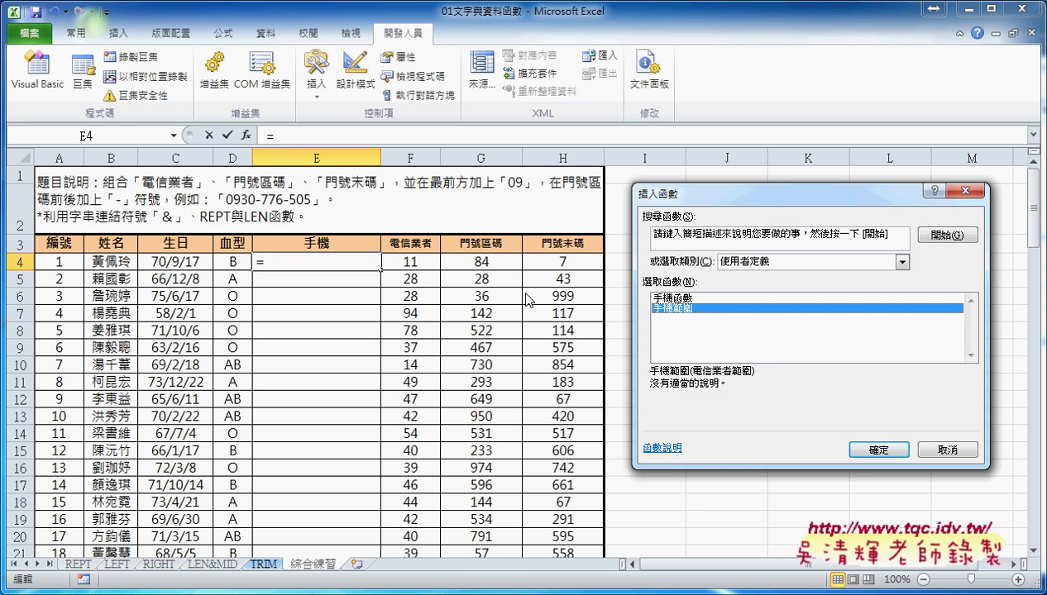
pyautogui.click(890, 445)
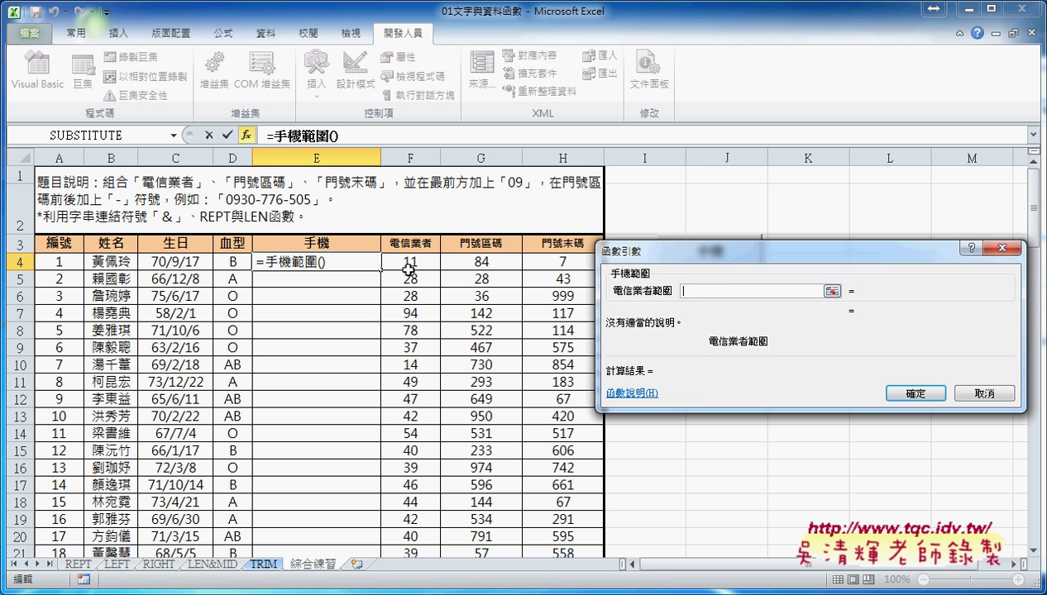
# Give 手機範圍 the range F4:H4, fill it down column E, then clear the column
pyautogui.moveTo(403, 265); pyautogui.dragTo(586, 269)
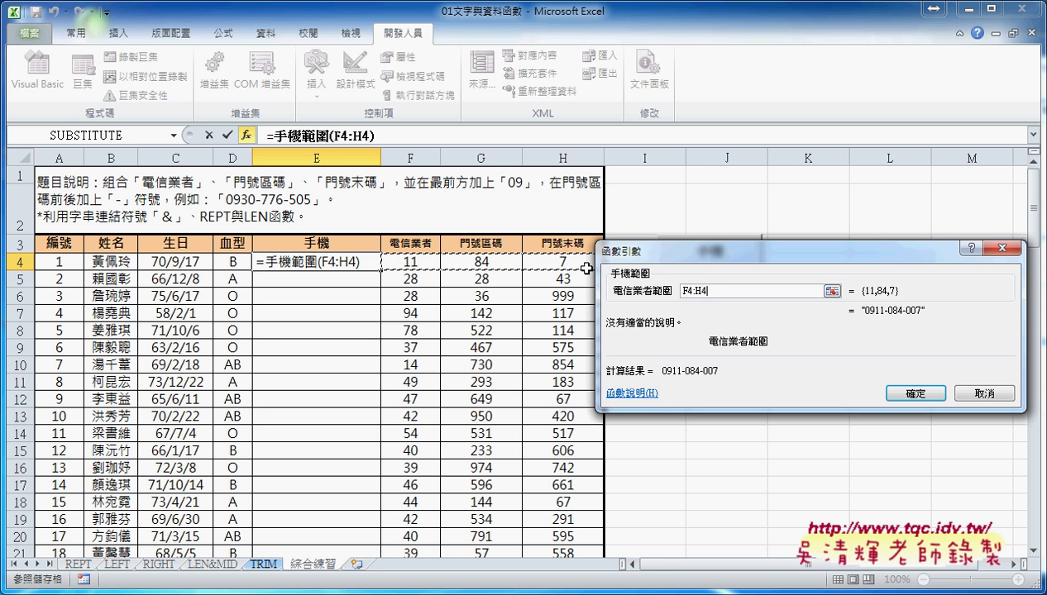
pyautogui.click(917, 395)
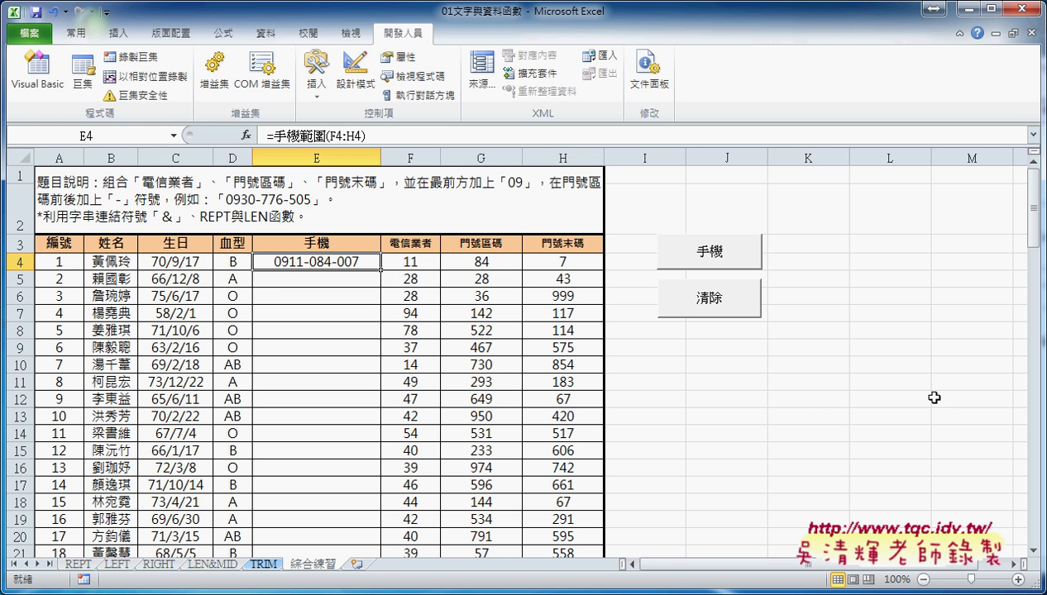
pyautogui.doubleClick(381, 273)
pyautogui.press('Delete')
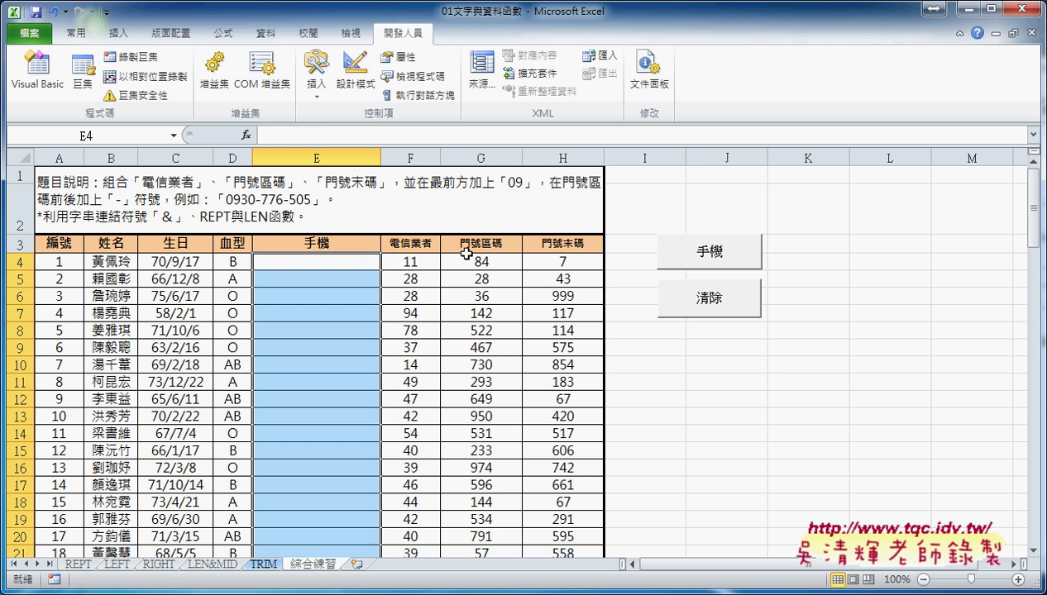
pyautogui.click(376, 263)
pyautogui.click(247, 135)
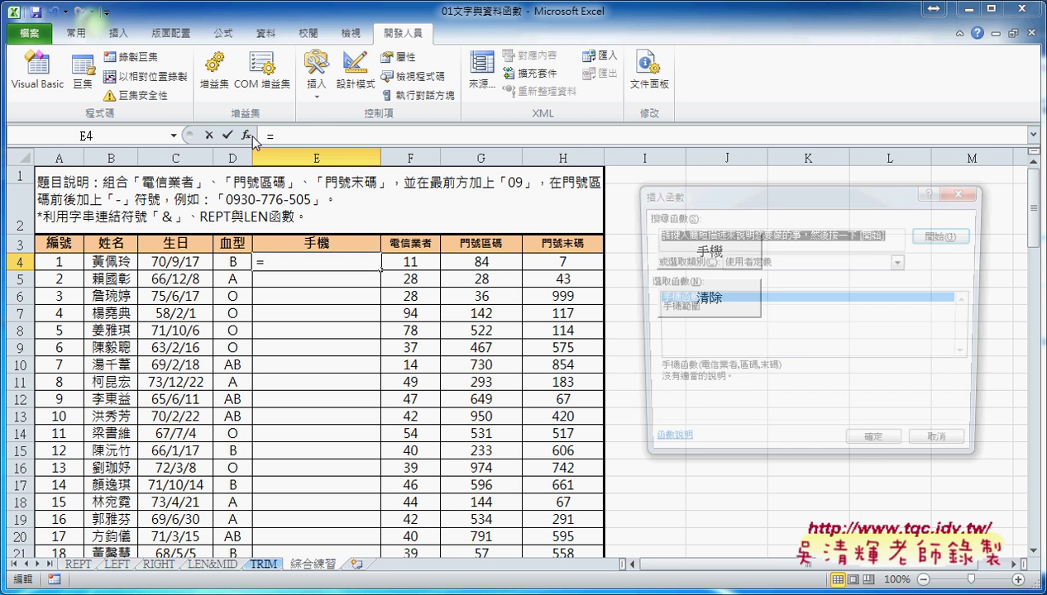
pyautogui.click(684, 309)
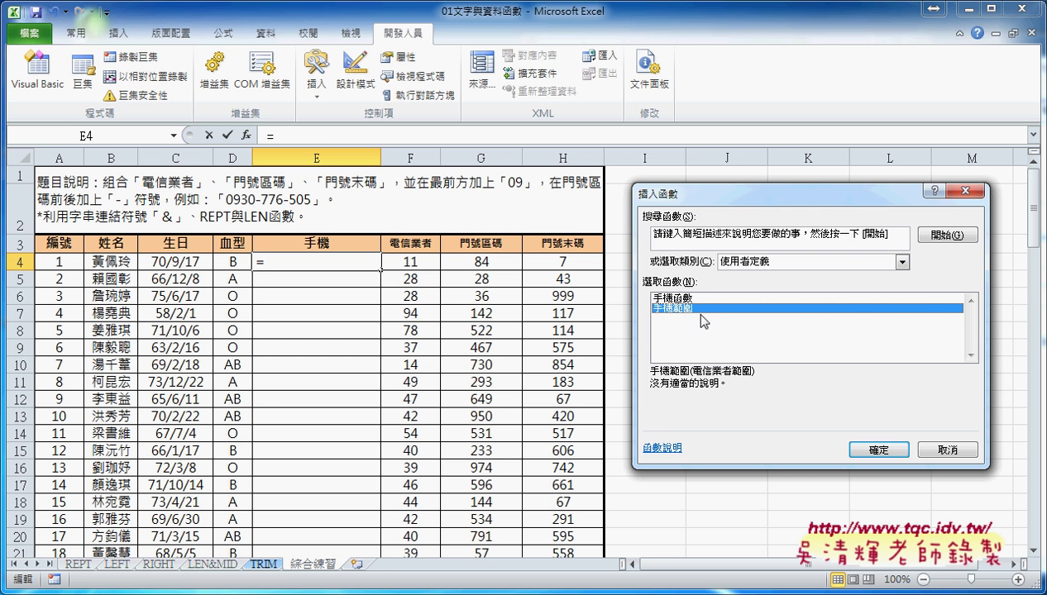
pyautogui.click(877, 450)
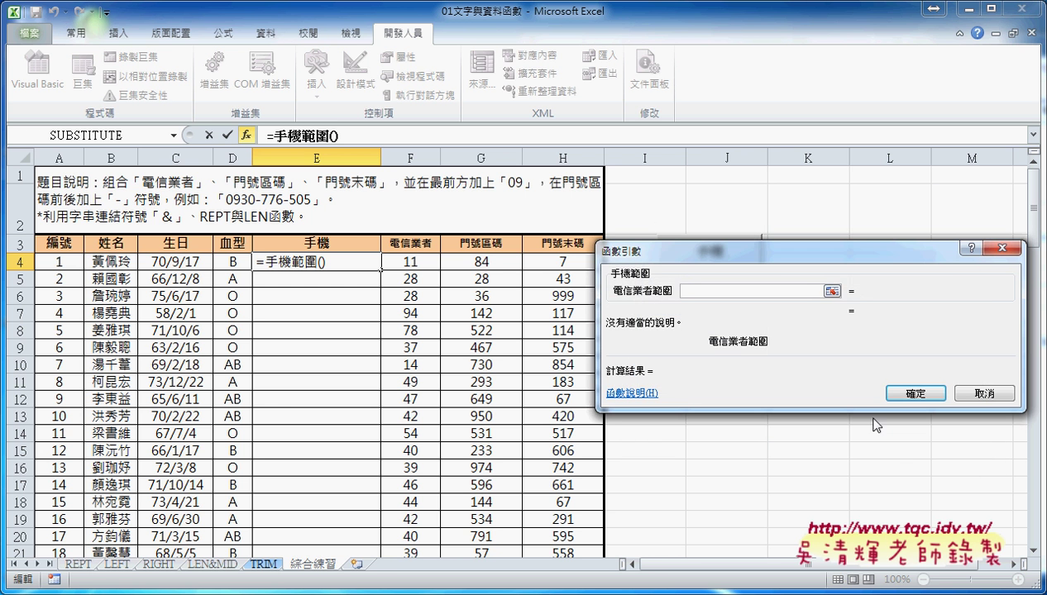
pyautogui.moveTo(782, 265); pyautogui.dragTo(783, 320)
pyautogui.moveTo(400, 260); pyautogui.dragTo(573, 260)
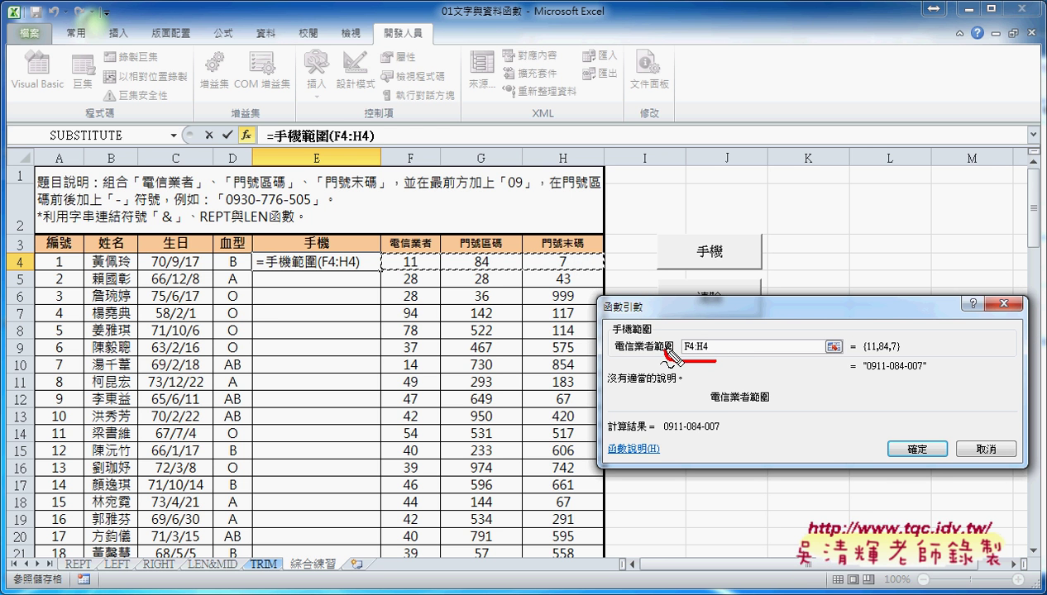
pyautogui.moveTo(672, 354); pyautogui.dragTo(694, 364)
pyautogui.moveTo(379, 274)
pyautogui.mouseDown()
pyautogui.moveTo(555, 246)
pyautogui.moveTo(593, 288)
pyautogui.mouseUp()
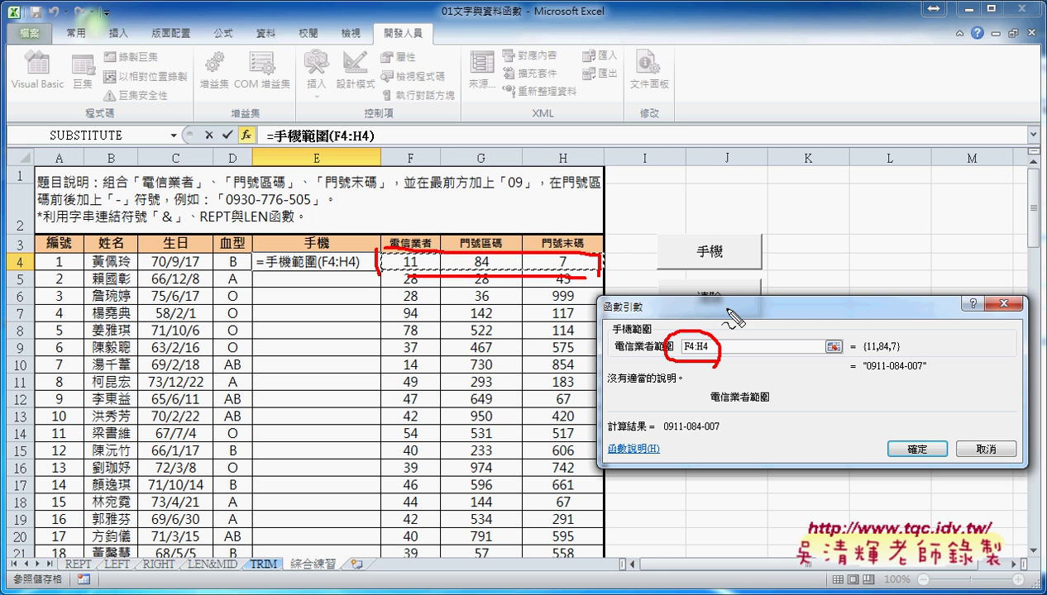
pyautogui.moveTo(716, 335)
pyautogui.mouseDown()
pyautogui.moveTo(864, 330)
pyautogui.moveTo(878, 319)
pyautogui.mouseUp()
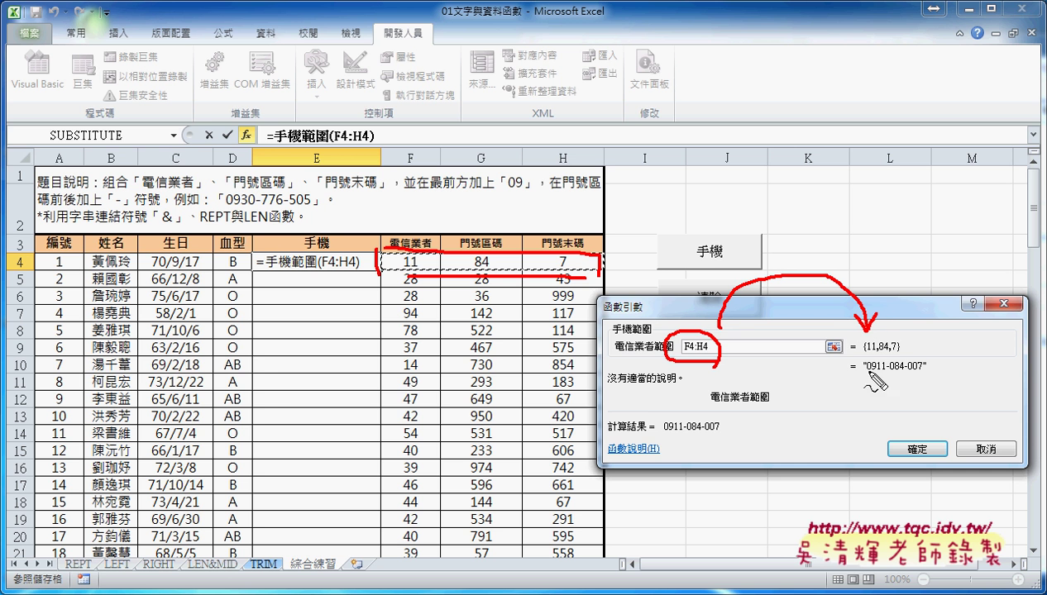
pyautogui.moveTo(852, 361); pyautogui.dragTo(880, 357)
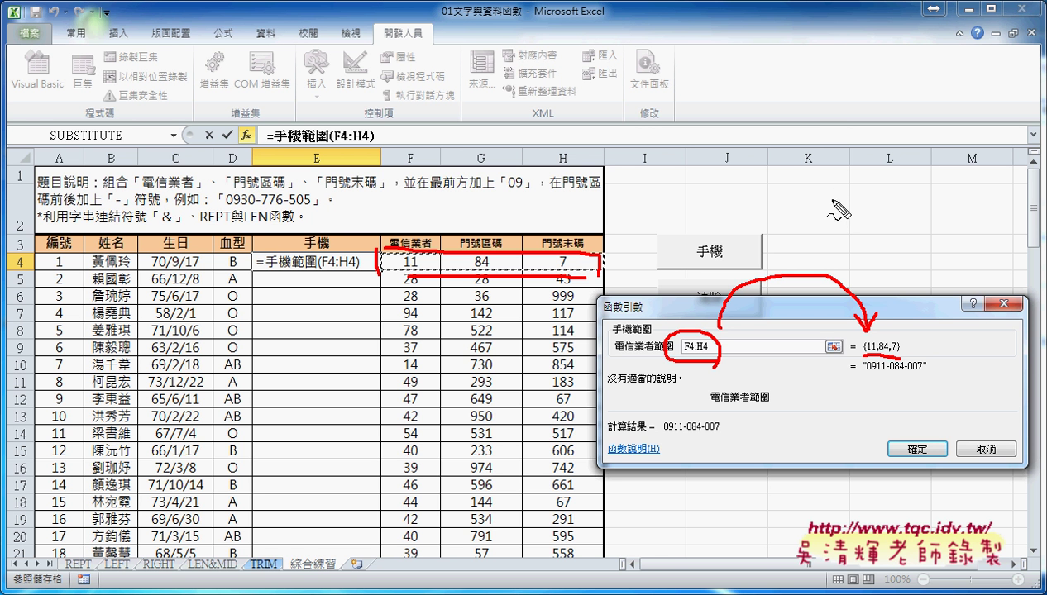
pyautogui.moveTo(834, 186); pyautogui.dragTo(824, 247)
pyautogui.moveTo(906, 190); pyautogui.dragTo(912, 243)
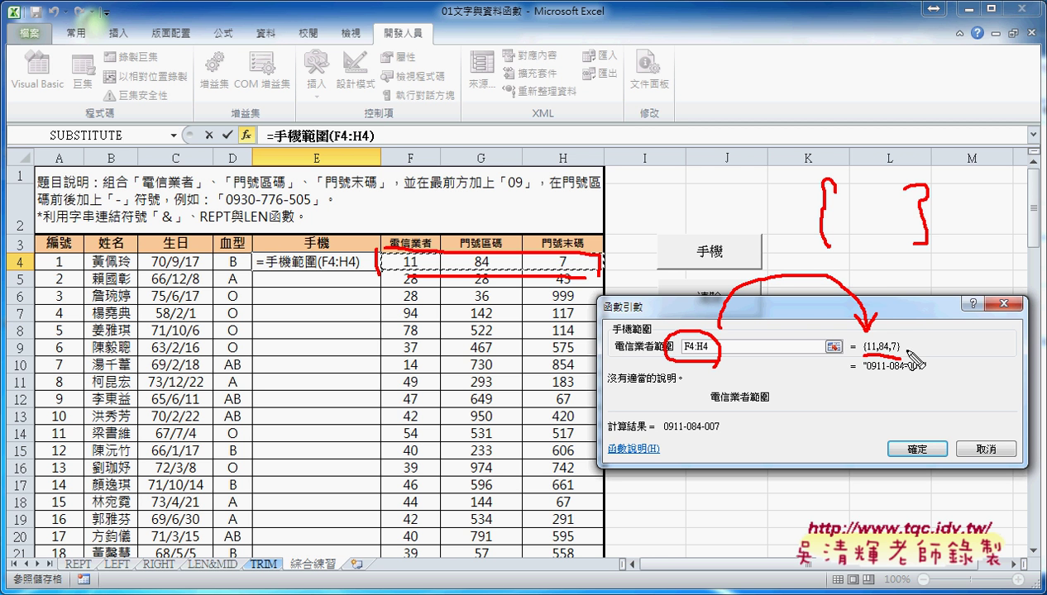
pyautogui.press('Escape')
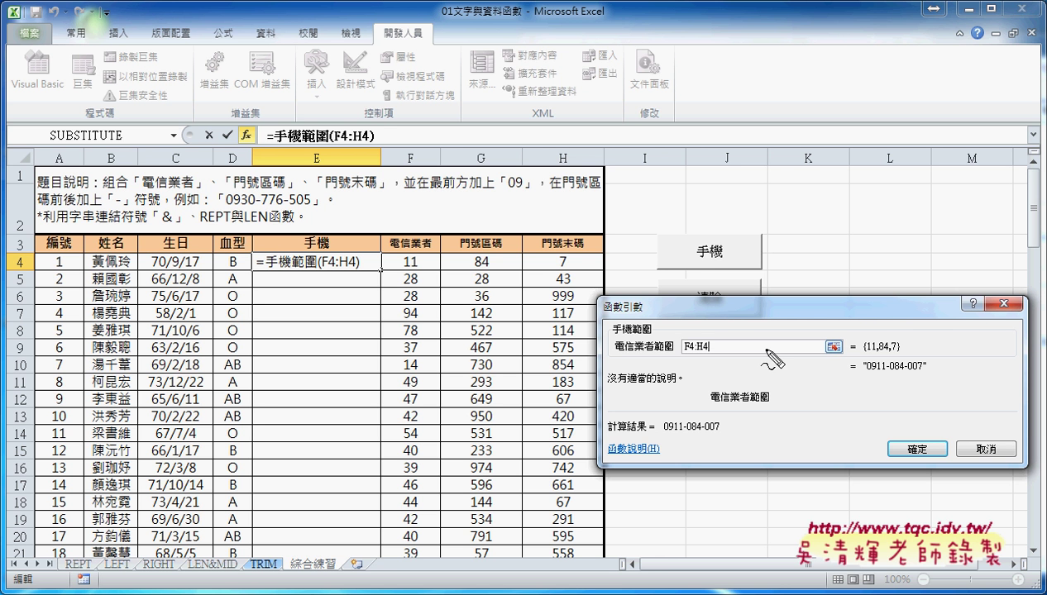
# Annotate the F4:H4 range on screen and number its columns 1 to 3
pyautogui.moveTo(378, 254)
pyautogui.mouseDown()
pyautogui.moveTo(377, 272)
pyautogui.moveTo(586, 272)
pyautogui.mouseUp()
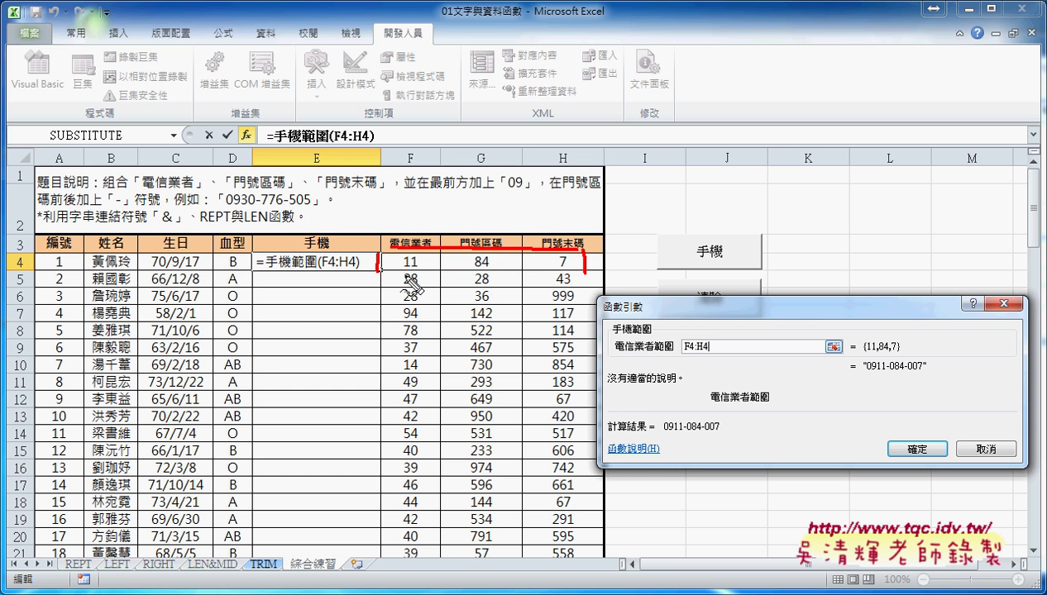
pyautogui.moveTo(404, 279)
pyautogui.mouseDown()
pyautogui.moveTo(516, 253)
pyautogui.moveTo(519, 275)
pyautogui.mouseUp()
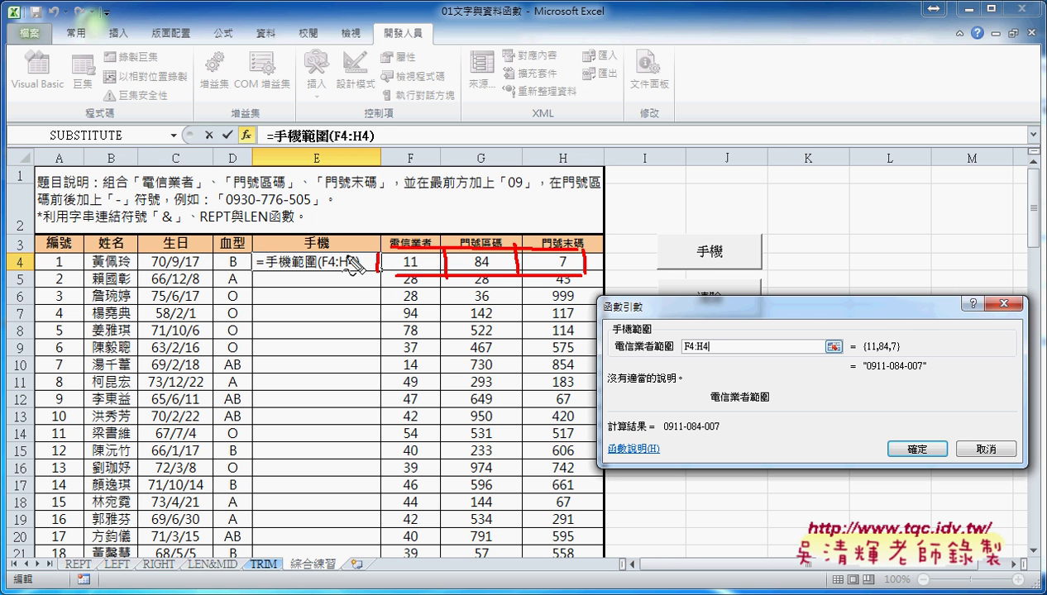
pyautogui.moveTo(358, 252); pyautogui.dragTo(350, 269)
pyautogui.moveTo(425, 213); pyautogui.dragTo(420, 248)
pyautogui.moveTo(478, 215); pyautogui.dragTo(571, 246)
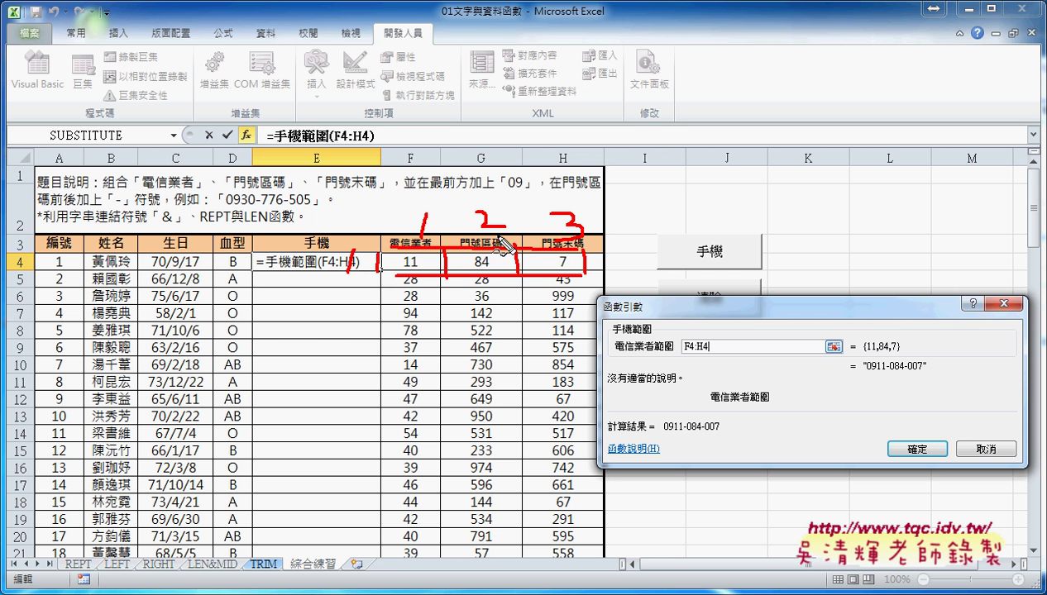
# Write the a(1,1), a(1,2), a(1,3) indices on screen, then clear them and cancel the formula
pyautogui.moveTo(294, 308); pyautogui.dragTo(303, 320)
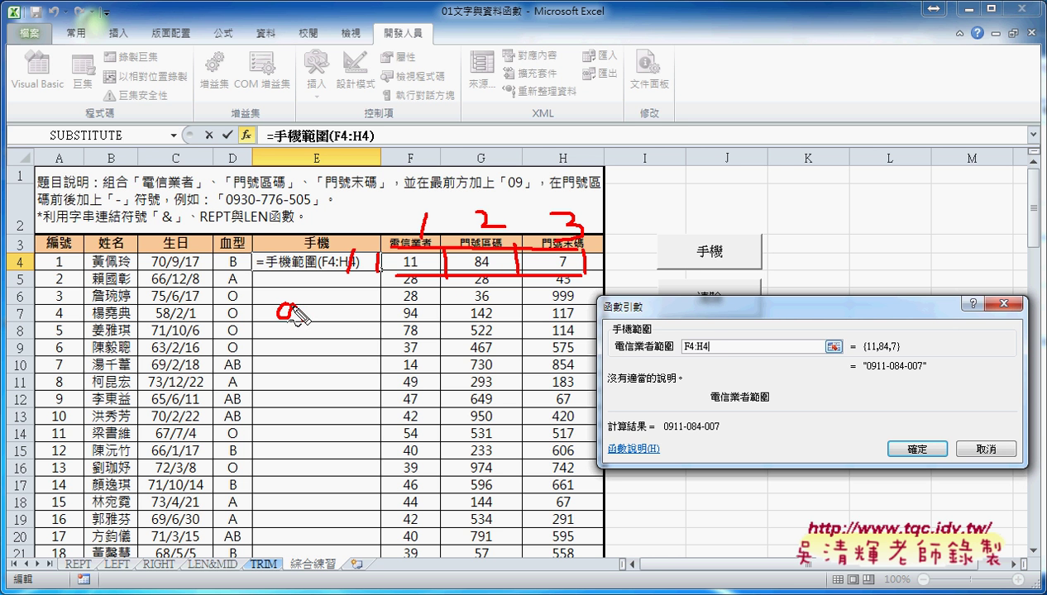
pyautogui.moveTo(671, 354); pyautogui.dragTo(613, 353)
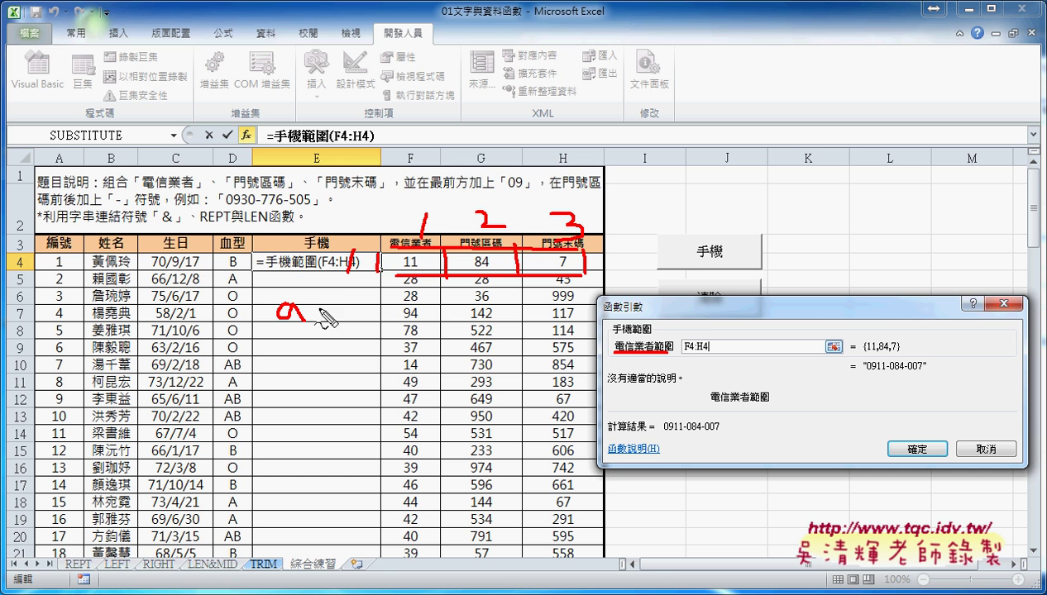
pyautogui.moveTo(322, 304); pyautogui.dragTo(315, 325)
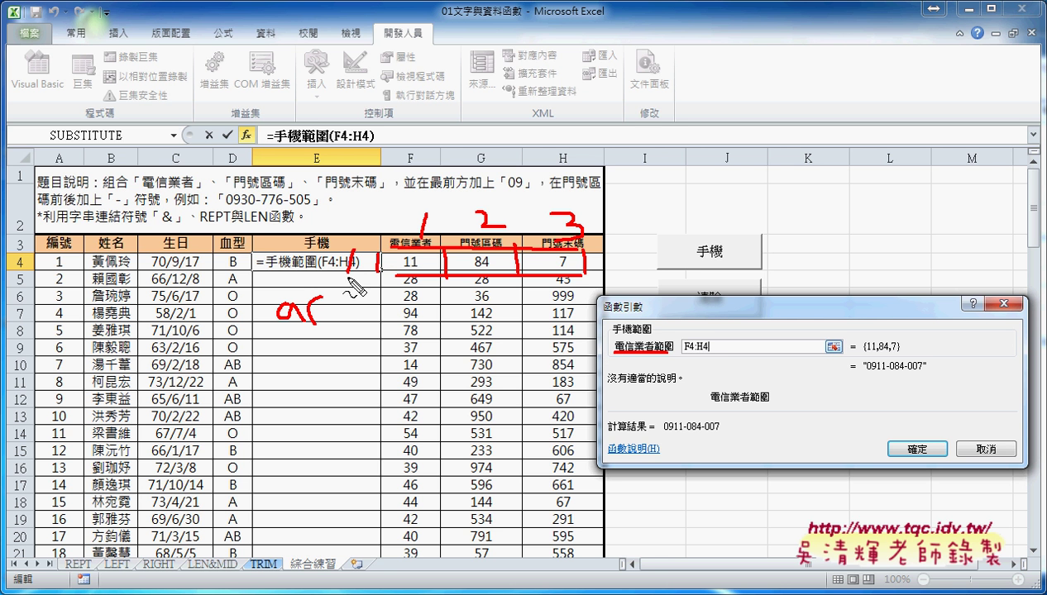
pyautogui.moveTo(329, 303)
pyautogui.mouseDown()
pyautogui.moveTo(336, 323)
pyautogui.moveTo(368, 316)
pyautogui.mouseUp()
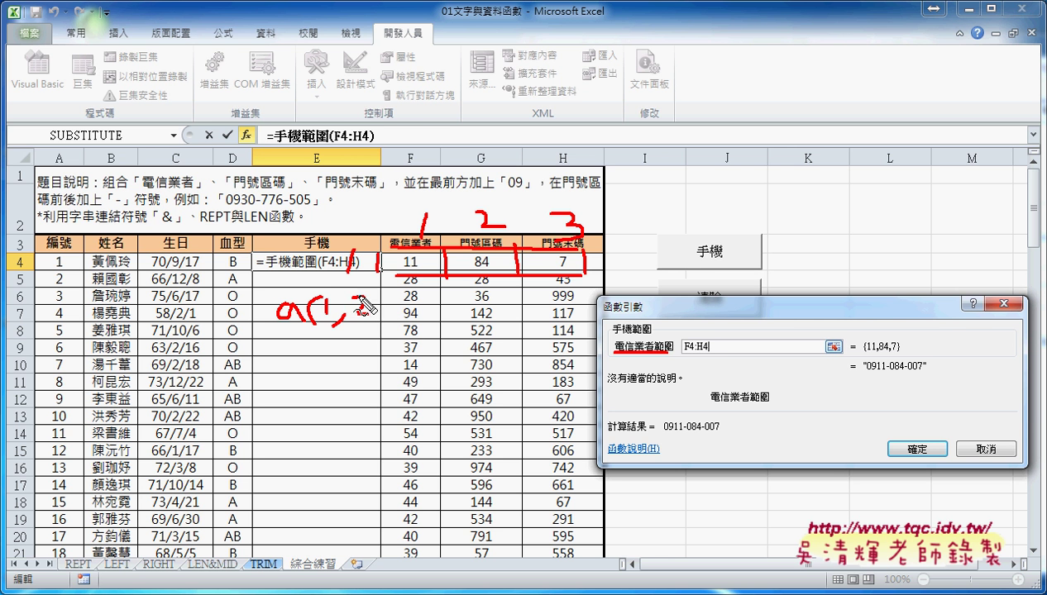
pyautogui.moveTo(371, 303)
pyautogui.mouseDown()
pyautogui.moveTo(374, 331)
pyautogui.moveTo(478, 320)
pyautogui.moveTo(499, 333)
pyautogui.moveTo(529, 321)
pyautogui.mouseUp()
pyautogui.moveTo(537, 282); pyautogui.dragTo(538, 329)
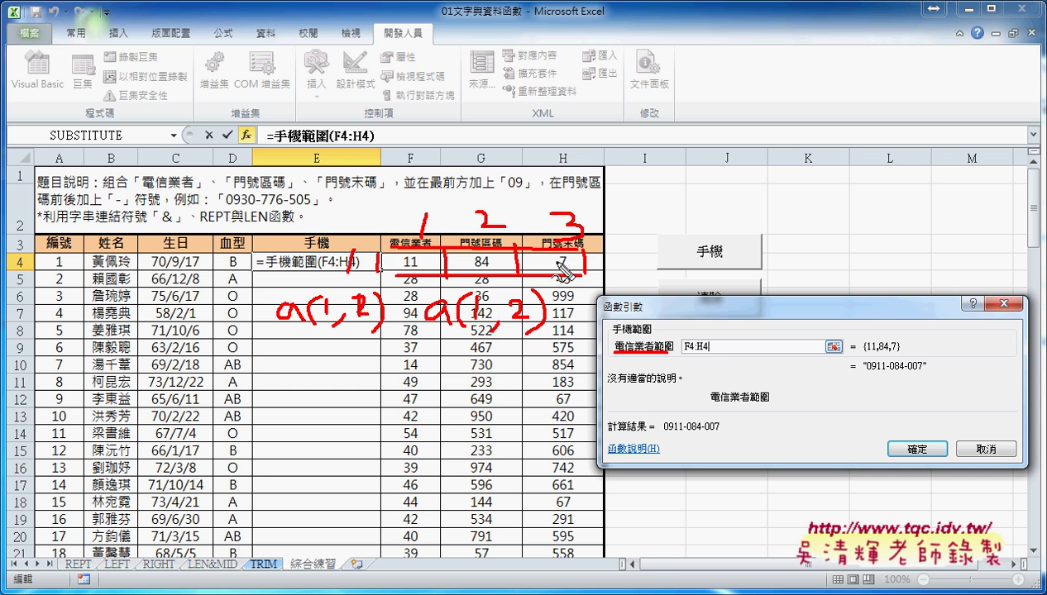
pyautogui.moveTo(602, 325); pyautogui.dragTo(635, 324)
pyautogui.moveTo(662, 283)
pyautogui.mouseDown()
pyautogui.moveTo(653, 331)
pyautogui.moveTo(675, 338)
pyautogui.mouseUp()
pyautogui.moveTo(695, 291)
pyautogui.mouseDown()
pyautogui.moveTo(698, 317)
pyautogui.moveTo(745, 327)
pyautogui.mouseUp()
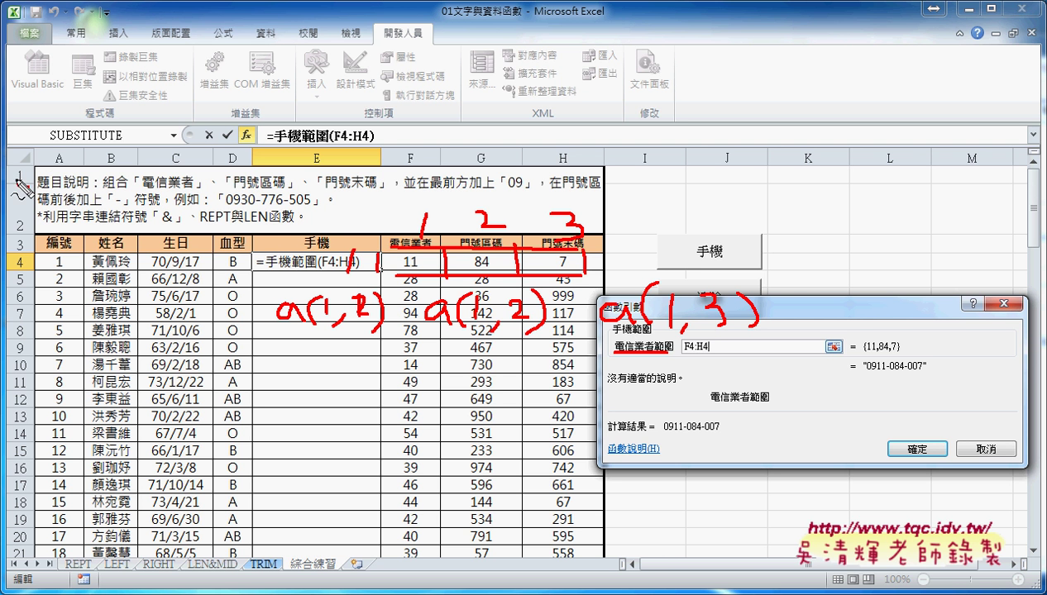
pyautogui.moveTo(27, 184); pyautogui.dragTo(35, 188)
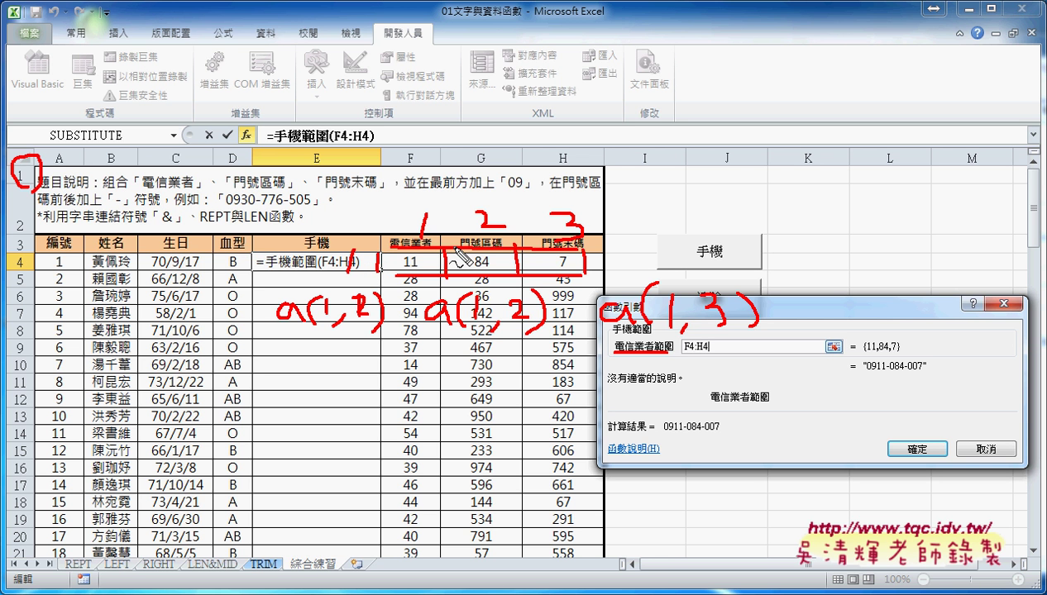
pyautogui.press('Escape')
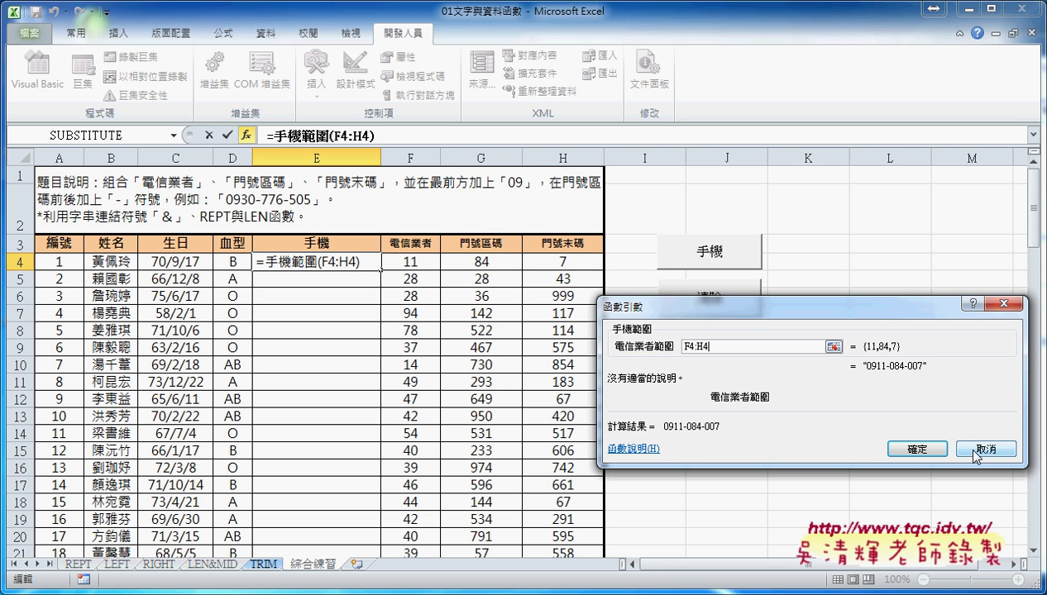
pyautogui.click(969, 452)
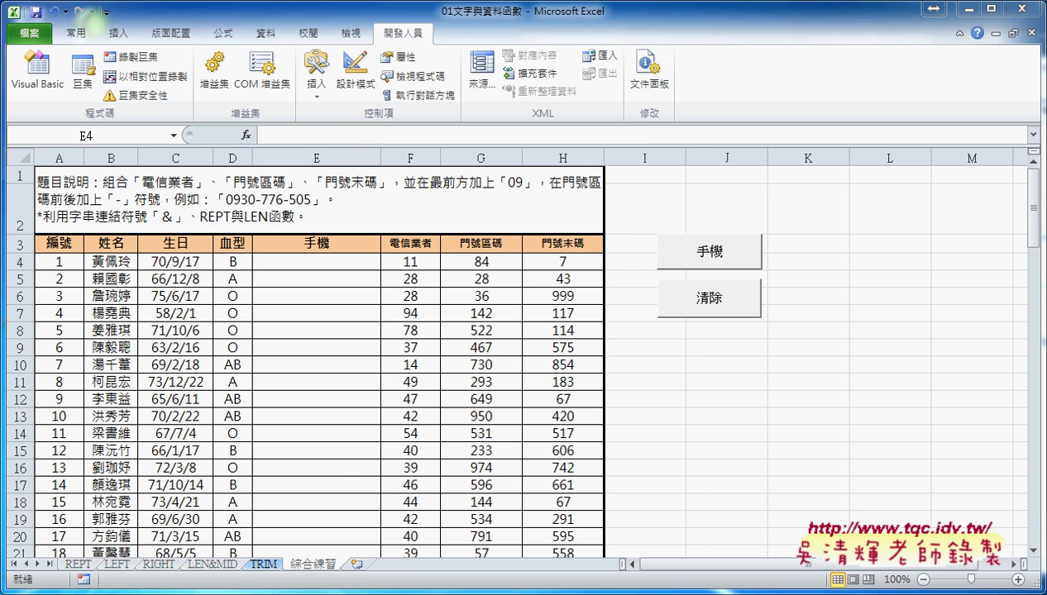
# Delete the old 手機範圍 function and paste a copy of 手機函數 below
pyautogui.moveTo(397, 583)
pyautogui.click(450, 496)
pyautogui.moveTo(725, 357); pyautogui.dragTo(641, 313)
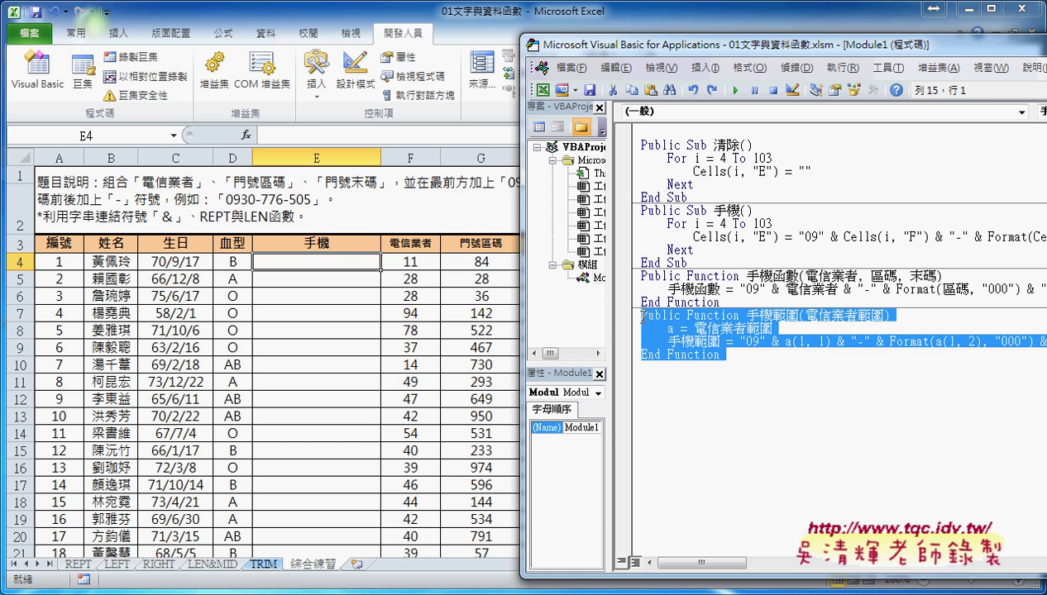
pyautogui.press('Delete')
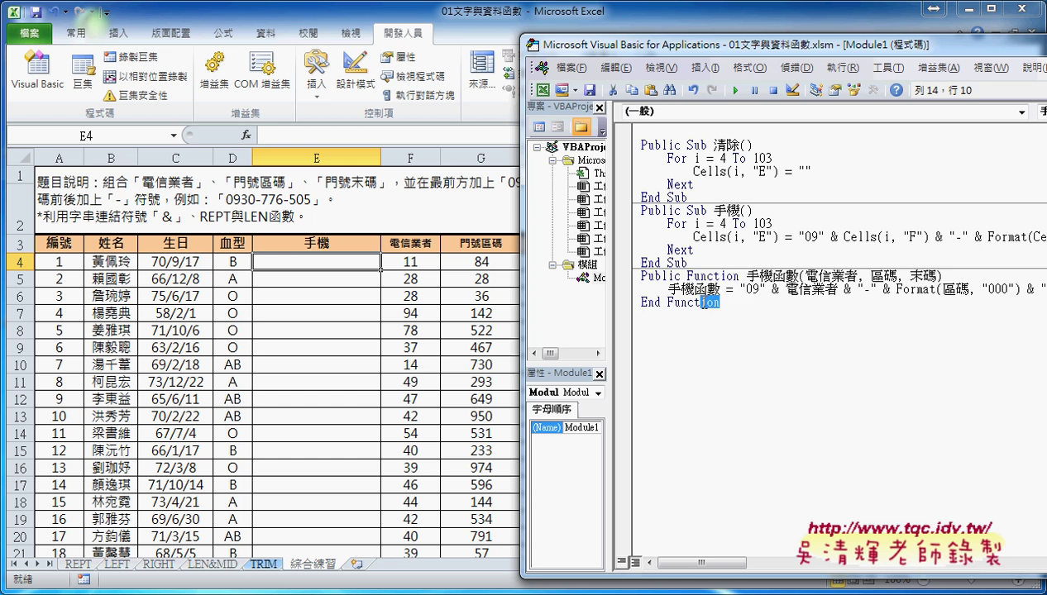
pyautogui.moveTo(721, 305); pyautogui.dragTo(627, 278)
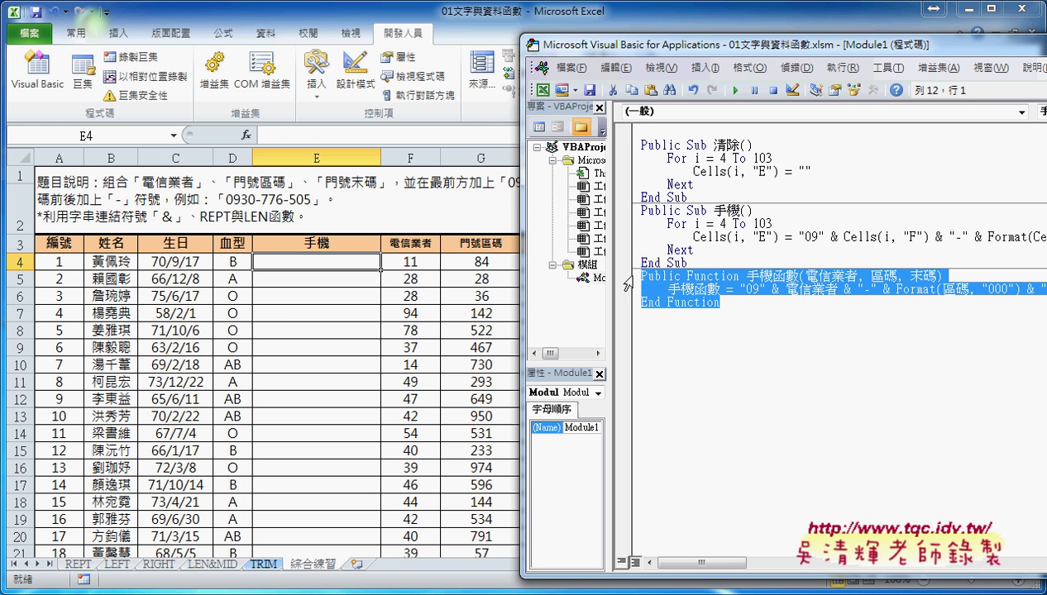
pyautogui.click(674, 337)
pyautogui.hotkey('ctrl', 'v')
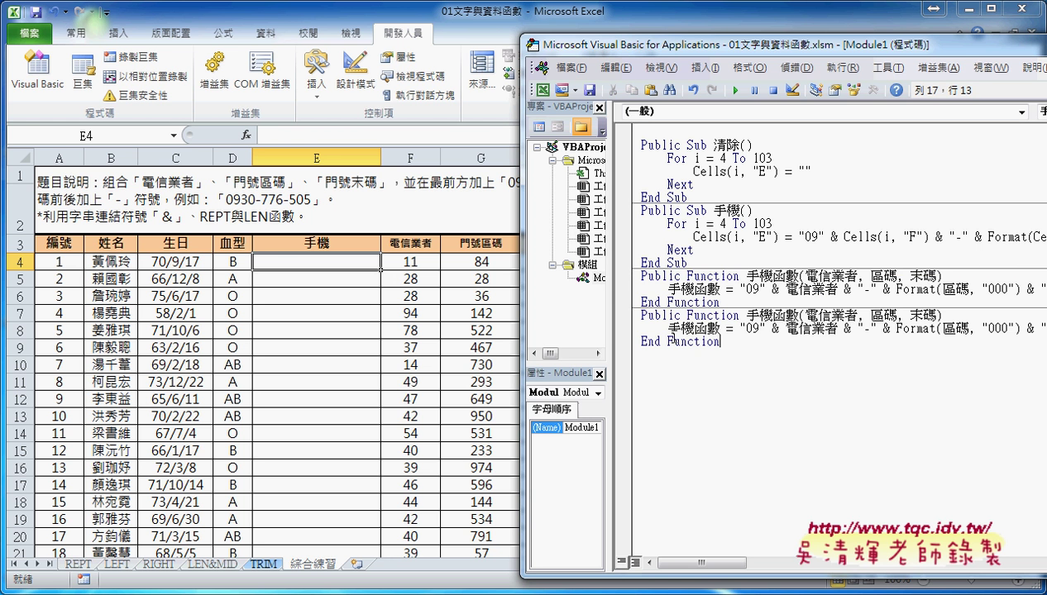
# Rename the copy's header and return line to 手機範圍
pyautogui.moveTo(774, 315); pyautogui.dragTo(798, 315)
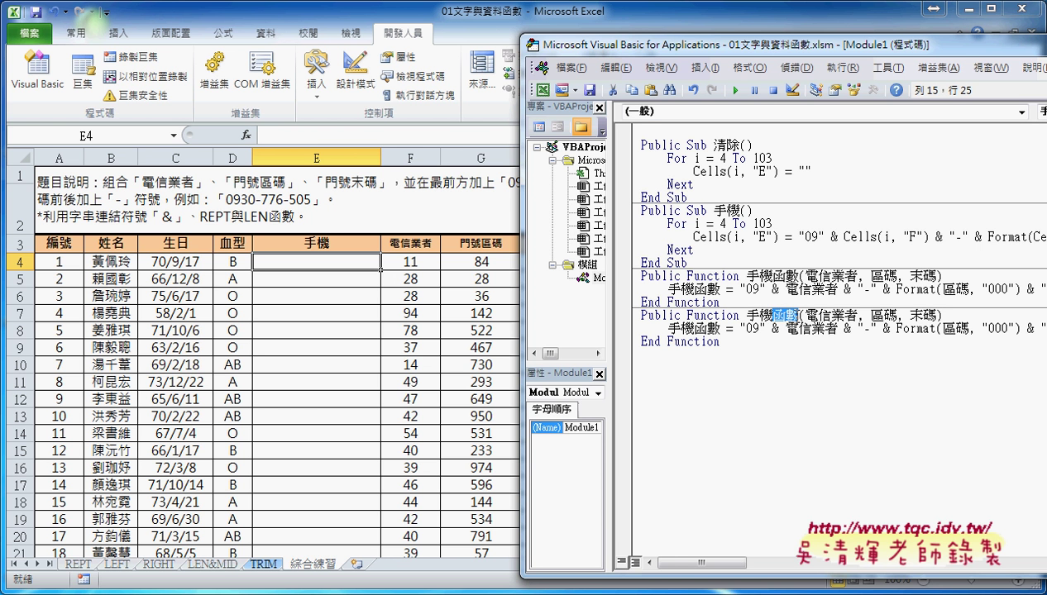
pyautogui.press('BackSpace')
pyautogui.write('f')
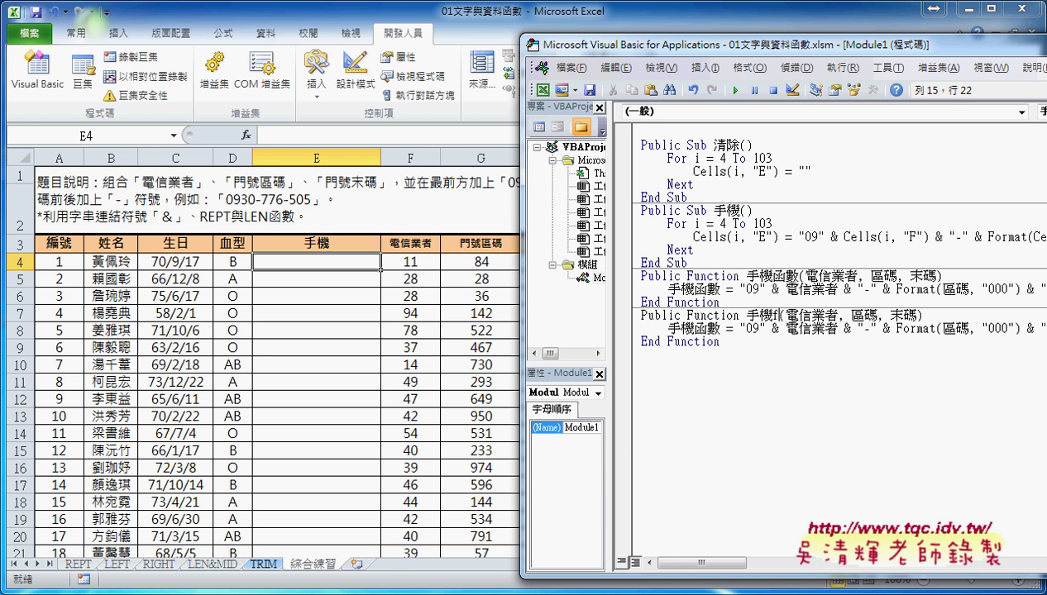
pyautogui.press('BackSpace')
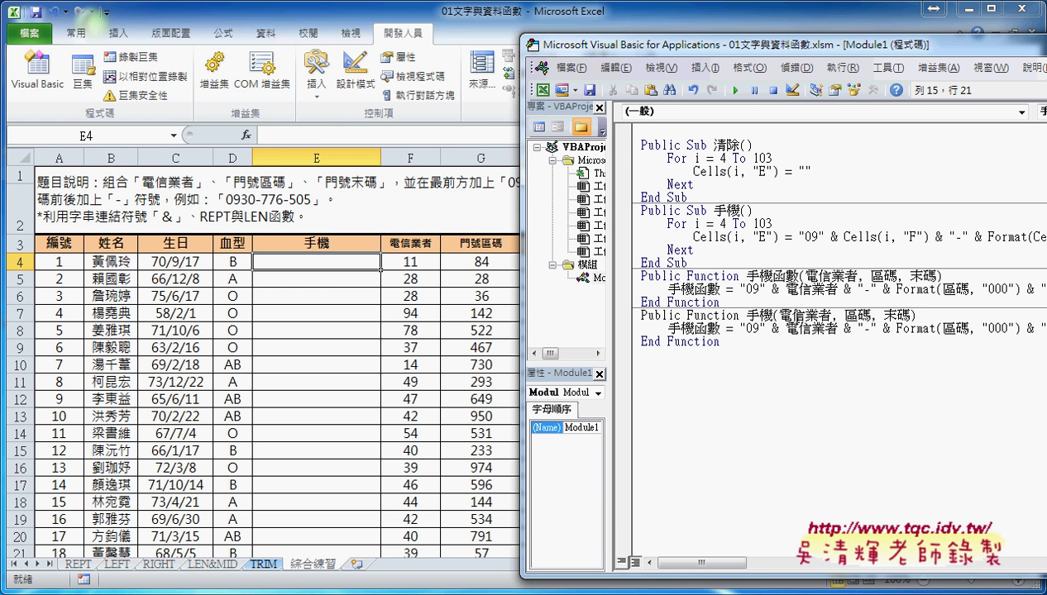
pyautogui.write('乏')
pyautogui.write('範圍')
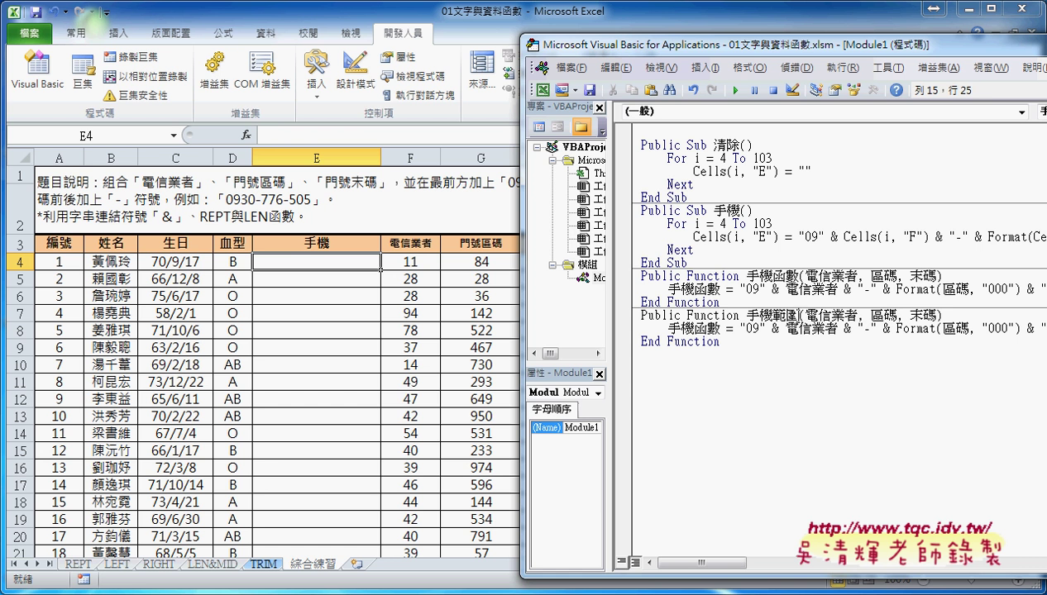
pyautogui.moveTo(794, 315)
pyautogui.mouseDown()
pyautogui.moveTo(694, 328)
pyautogui.moveTo(796, 315)
pyautogui.mouseUp()
pyautogui.write('範圍')
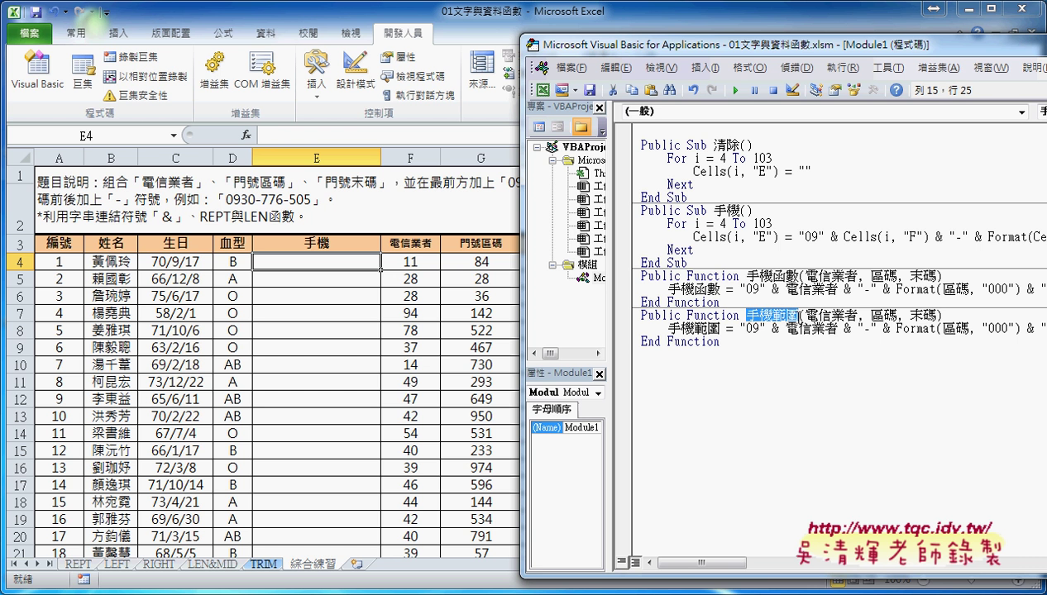
pyautogui.moveTo(668, 328); pyautogui.dragTo(720, 328)
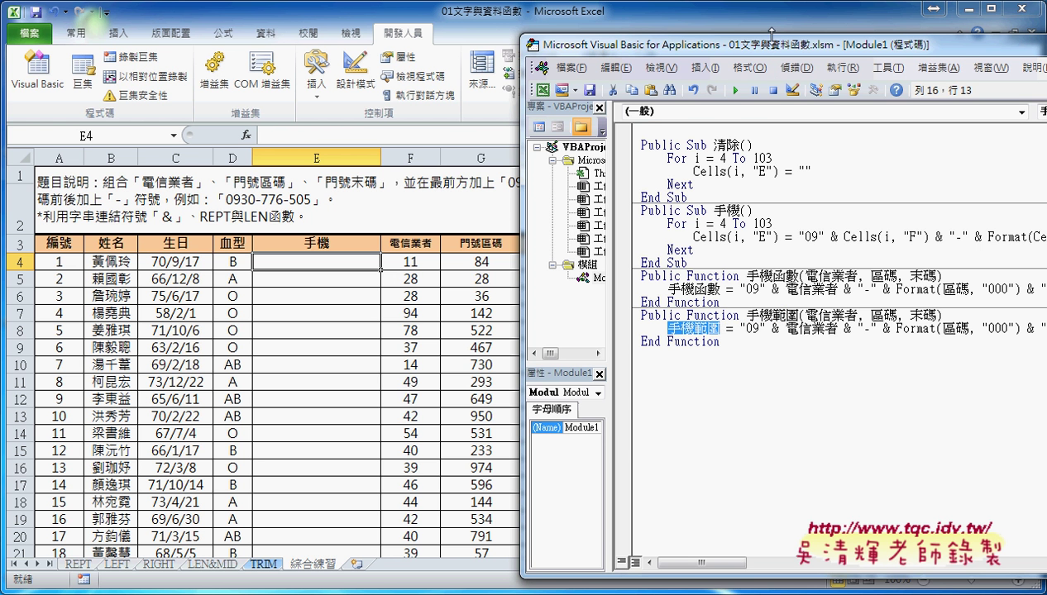
pyautogui.moveTo(734, 44); pyautogui.dragTo(474, 44)
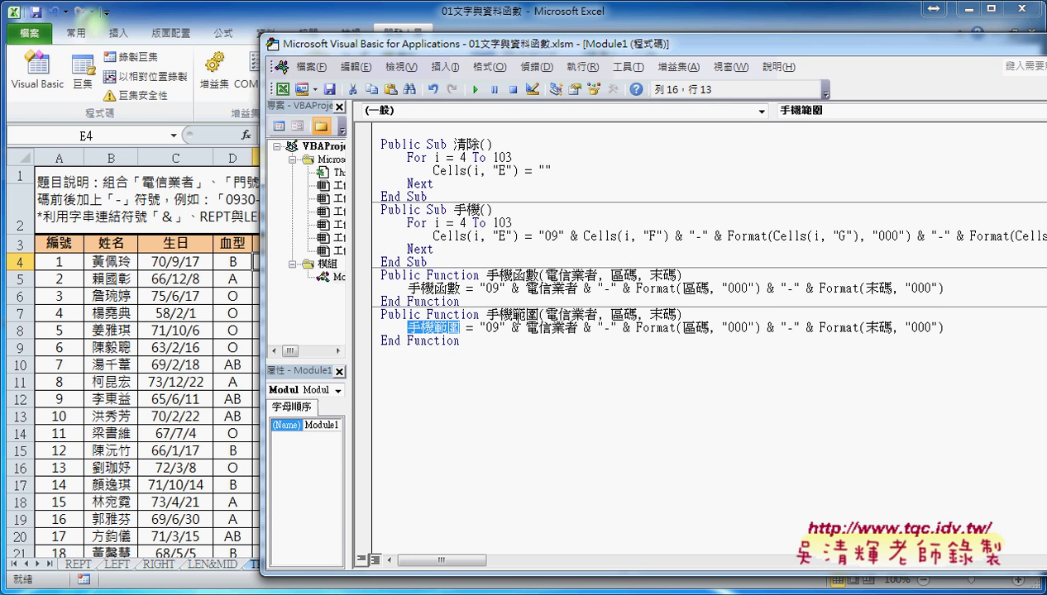
# Replace the 電信業者, 區碼, 末碼 parameters with a single 電信業者範圍
pyautogui.moveTo(511, 315); pyautogui.dragTo(539, 316)
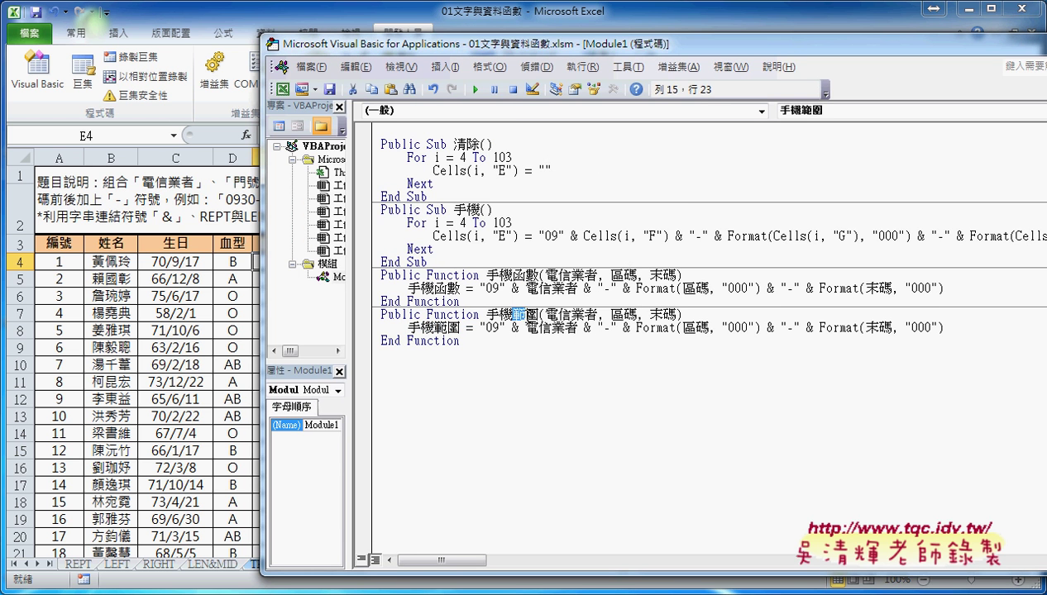
pyautogui.click(602, 315)
pyautogui.moveTo(599, 315); pyautogui.dragTo(676, 315)
pyautogui.write('範圍')
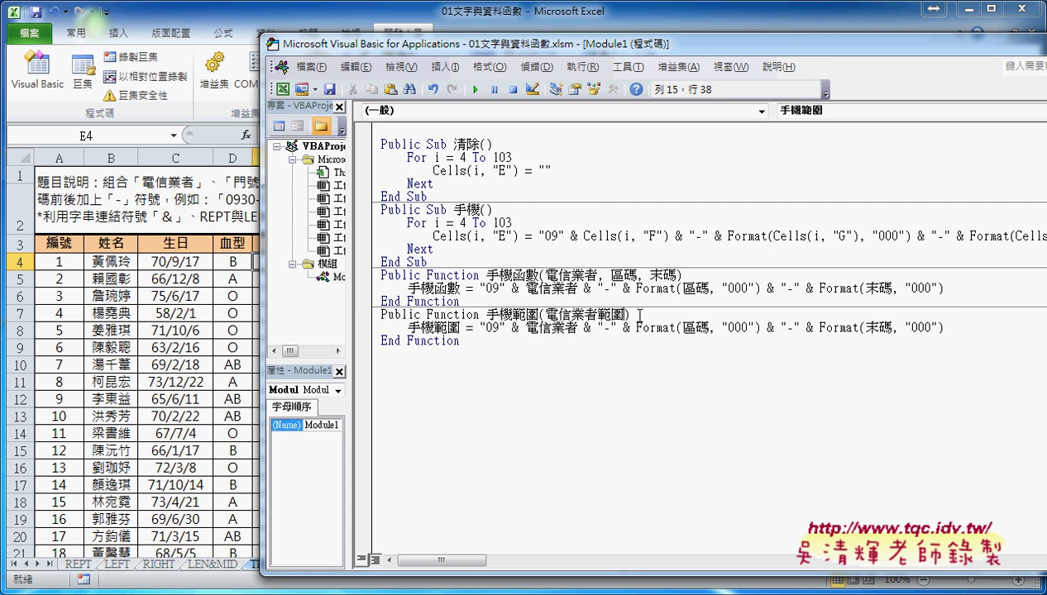
# Add the indented line a = 電信業者範圍 at the top of the function body
pyautogui.press('Return')
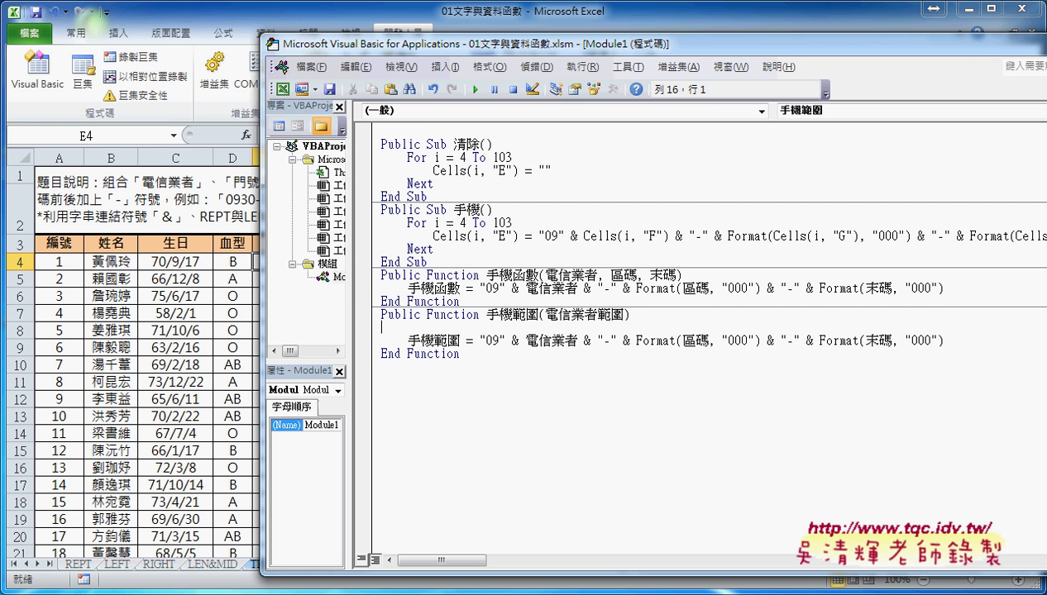
pyautogui.press('Tab')
pyautogui.write('a=')
pyautogui.click(713, 395)
pyautogui.click(488, 368)
pyautogui.moveTo(523, 314); pyautogui.dragTo(624, 314)
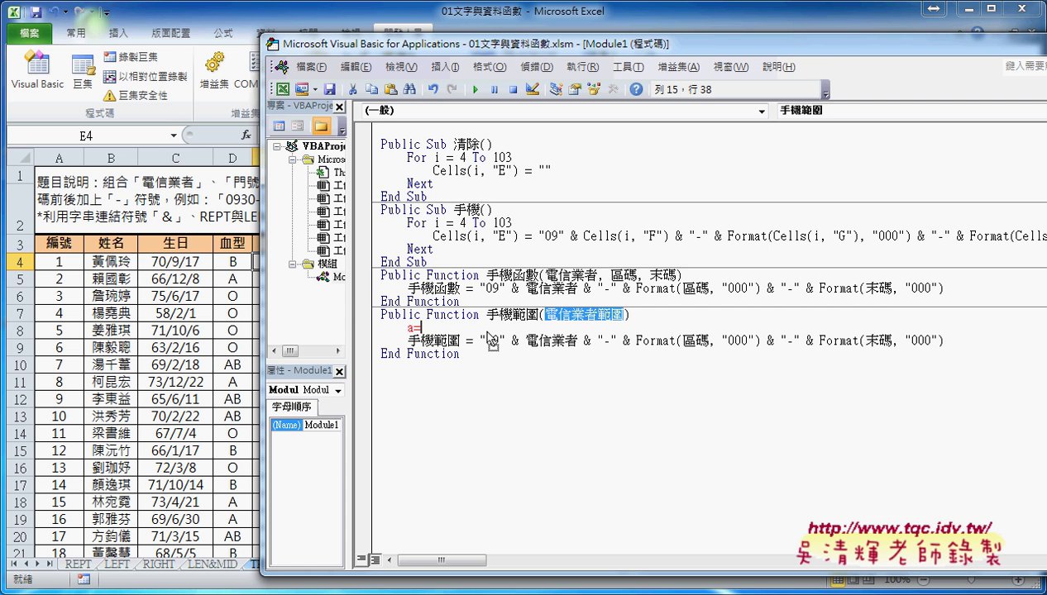
pyautogui.moveTo(489, 334); pyautogui.dragTo(488, 334)
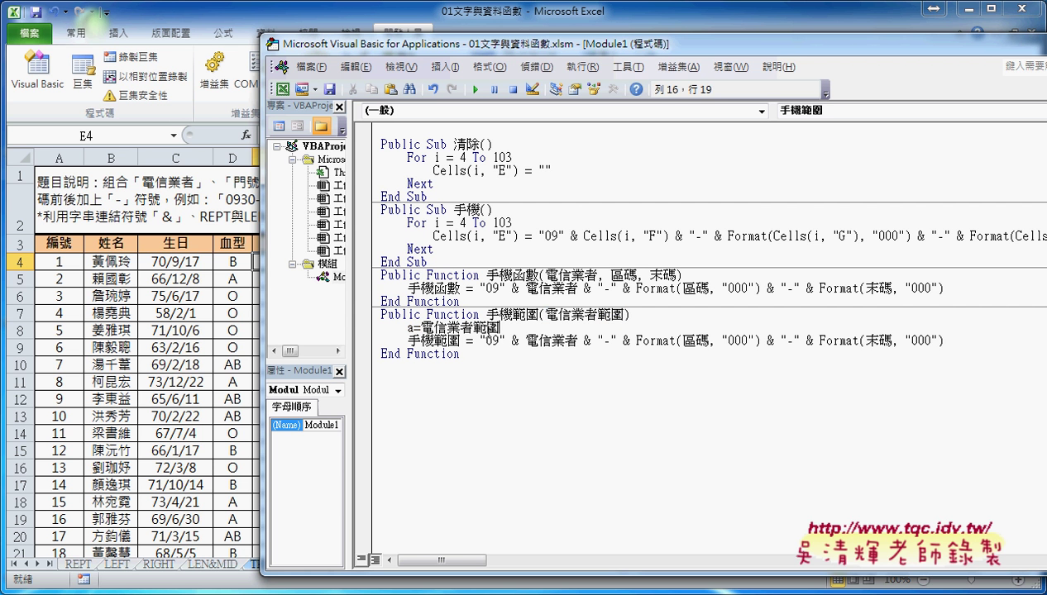
pyautogui.click(549, 413)
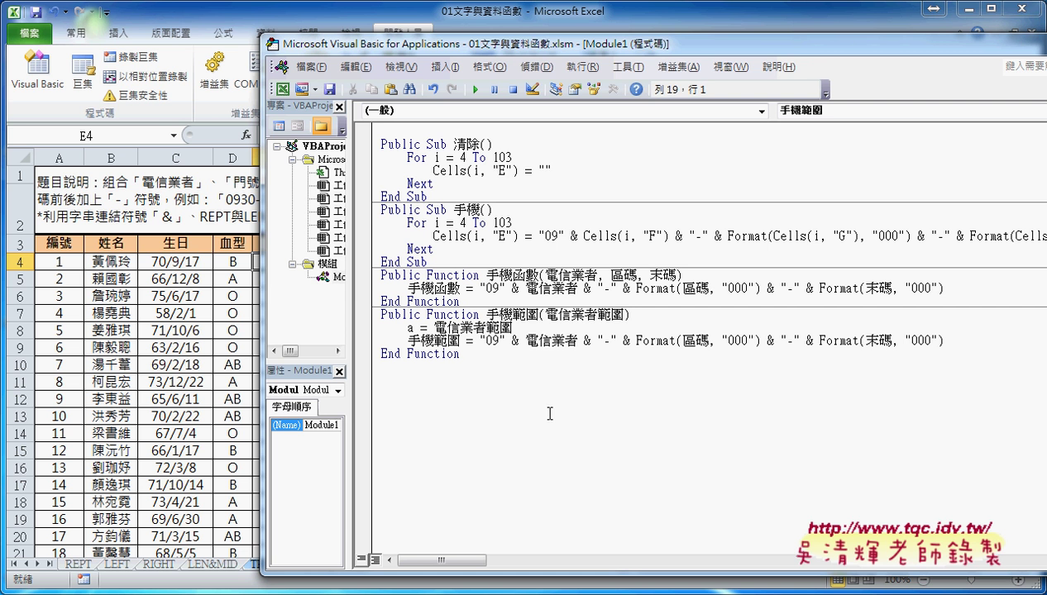
# Change the return line to use a(1,1), a(1,2) and a(1,3) instead of 電信業者, 區碼, 末碼
pyautogui.moveTo(524, 341); pyautogui.dragTo(578, 341)
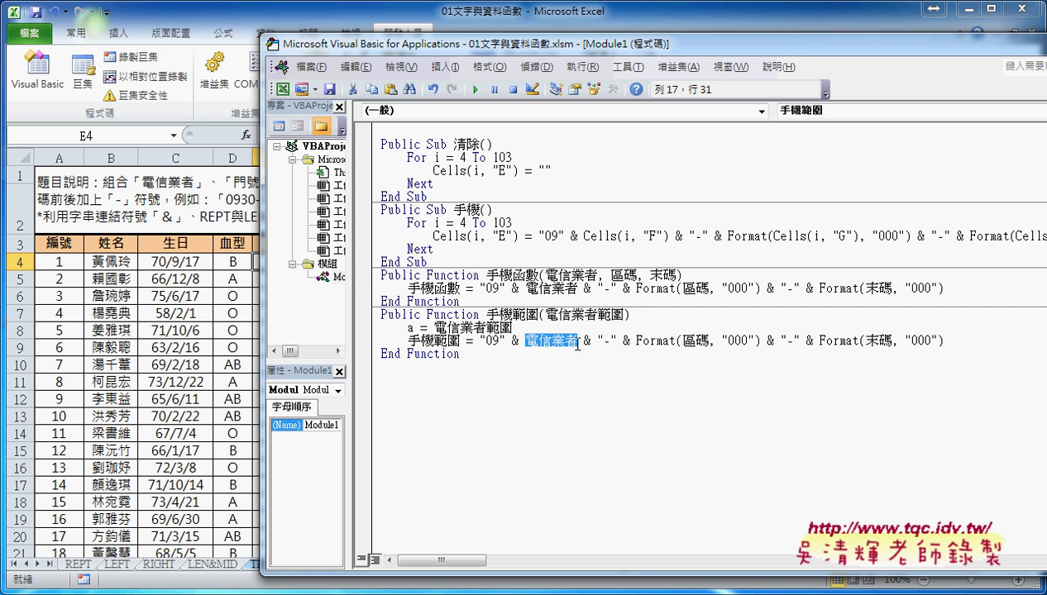
pyautogui.write('a(')
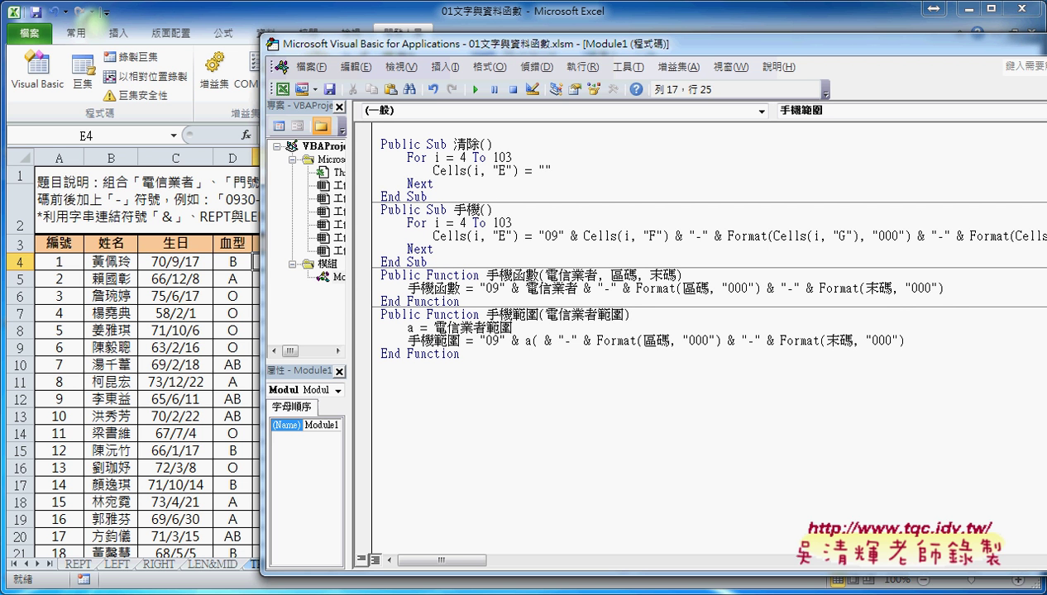
pyautogui.write('1,1')
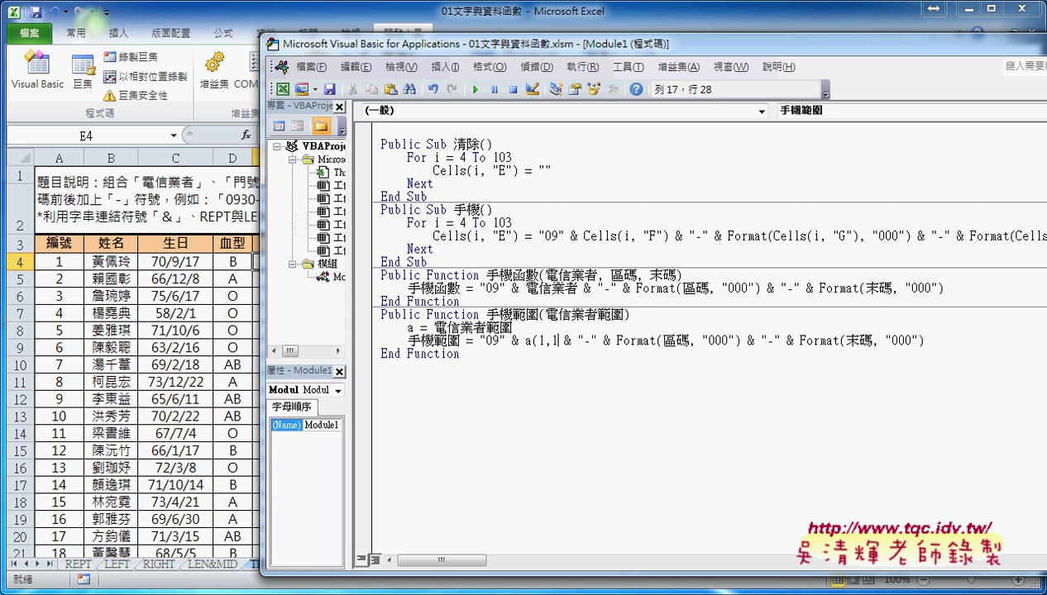
pyautogui.write(')')
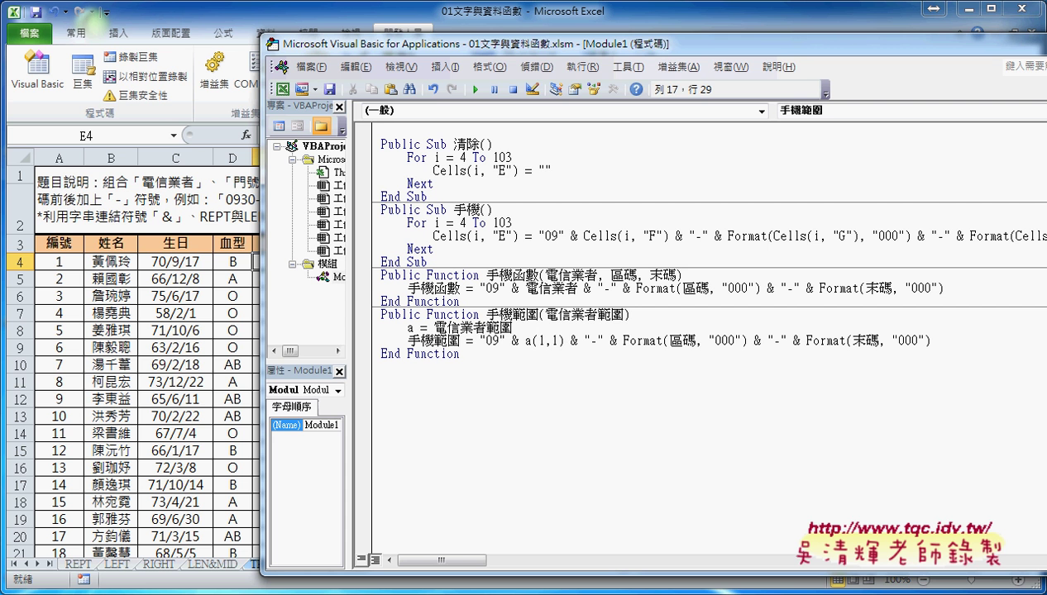
pyautogui.moveTo(524, 340); pyautogui.dragTo(564, 340)
pyautogui.hotkey('ctrl', 'c')
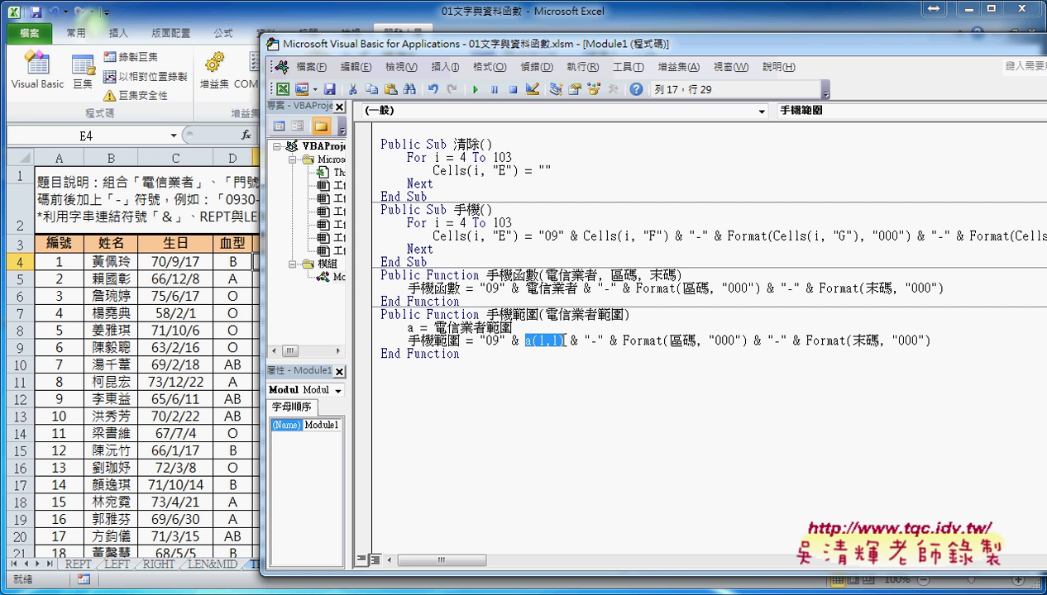
pyautogui.moveTo(668, 341); pyautogui.dragTo(694, 341)
pyautogui.hotkey('ctrl', 'v')
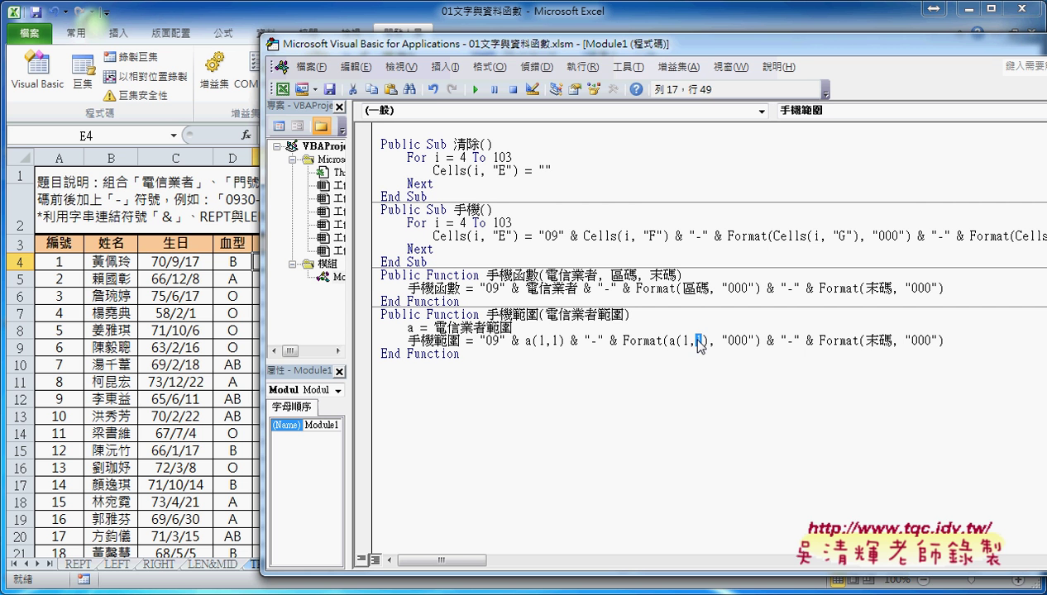
pyautogui.write('2')
pyautogui.moveTo(892, 339)
pyautogui.mouseDown()
pyautogui.moveTo(860, 339)
pyautogui.moveTo(890, 340)
pyautogui.mouseUp()
pyautogui.hotkey('ctrl', 'v')
pyautogui.write('3')
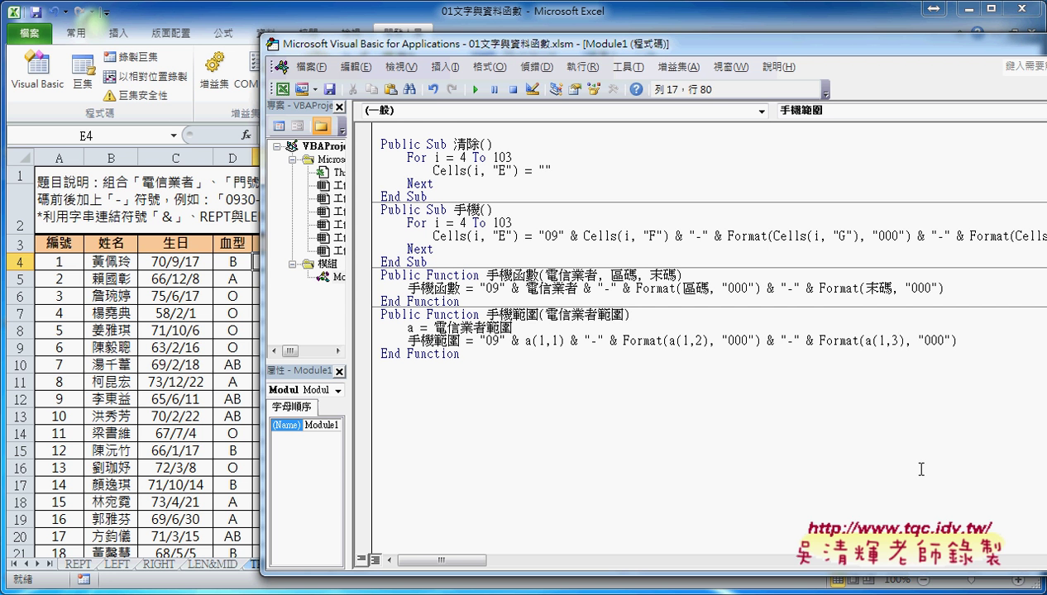
pyautogui.click(920, 469)
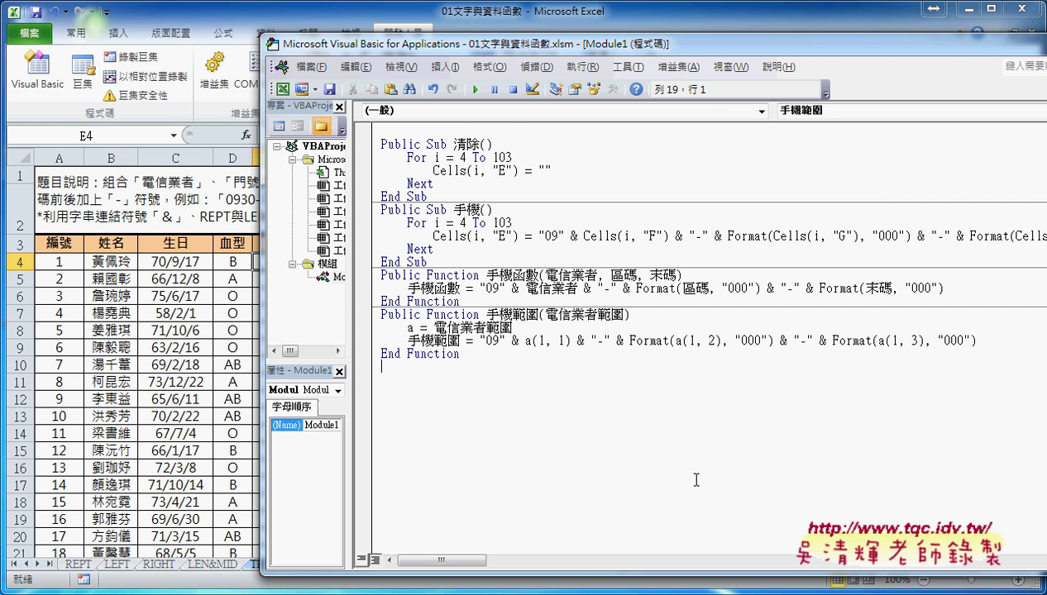
# Enter =手機範圍(F4:H4) in E4 and fill it down the 手機 column
pyautogui.click(210, 412)
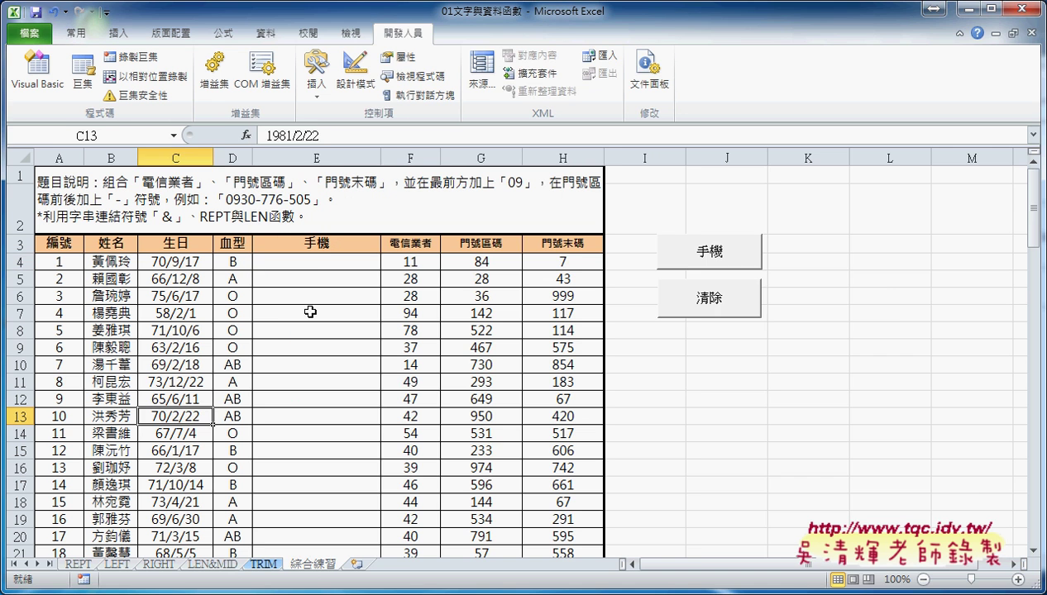
pyautogui.click(316, 263)
pyautogui.click(247, 135)
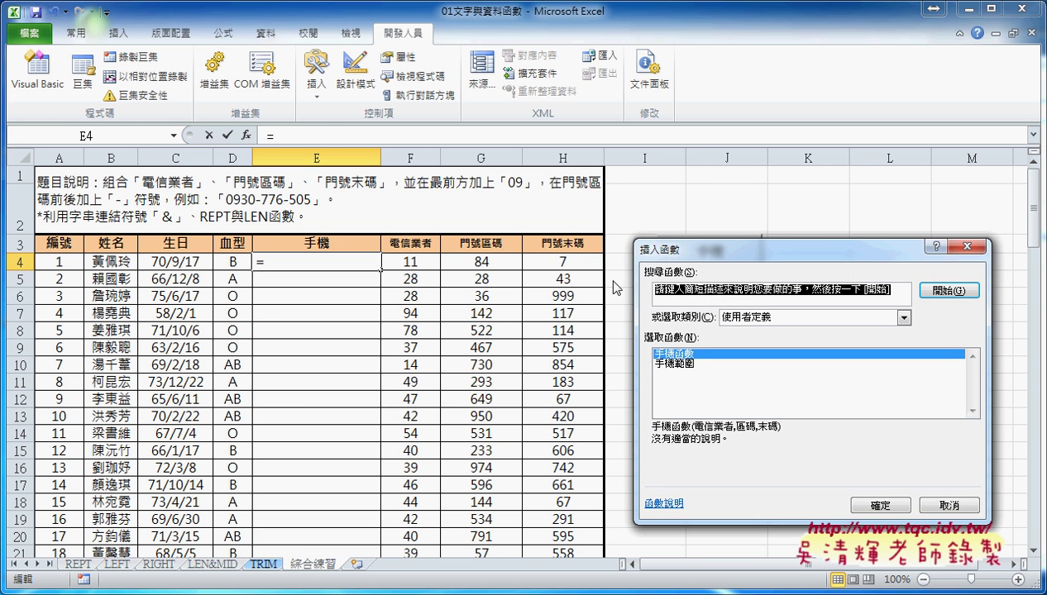
pyautogui.click(693, 364)
pyautogui.click(880, 506)
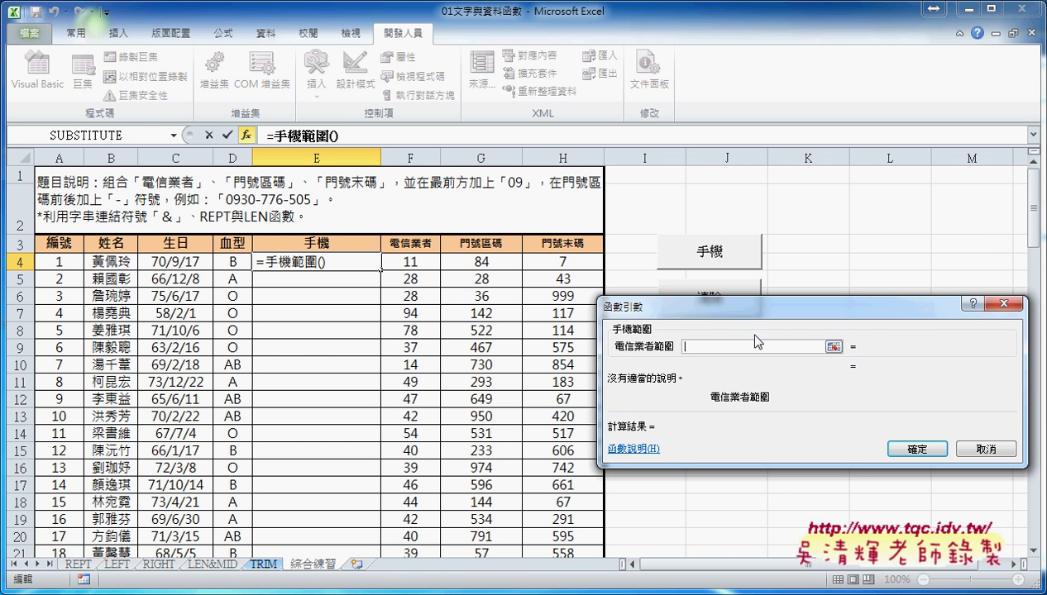
pyautogui.moveTo(414, 263); pyautogui.dragTo(562, 263)
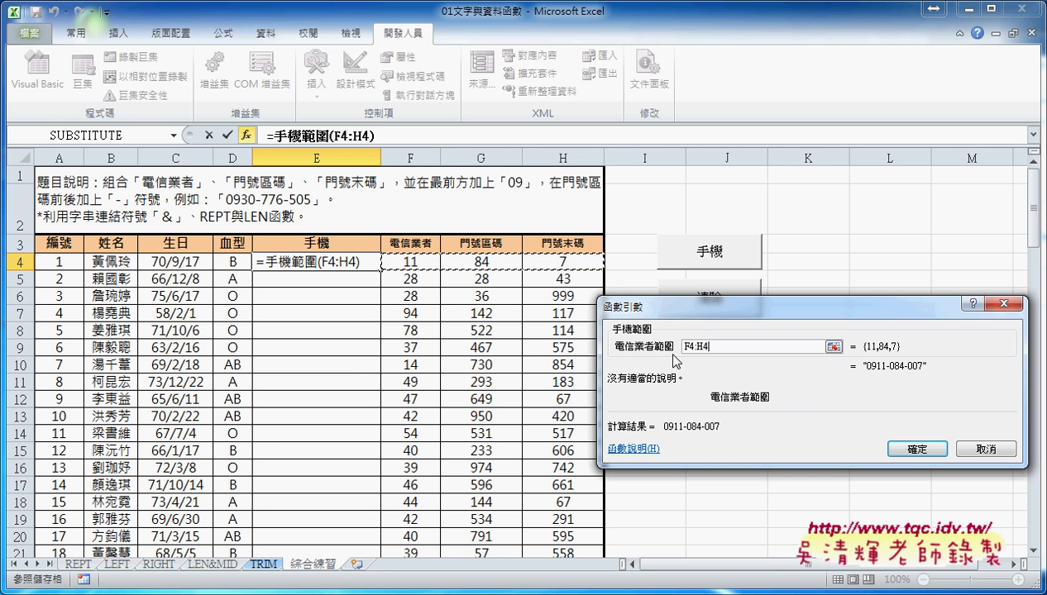
pyautogui.click(896, 447)
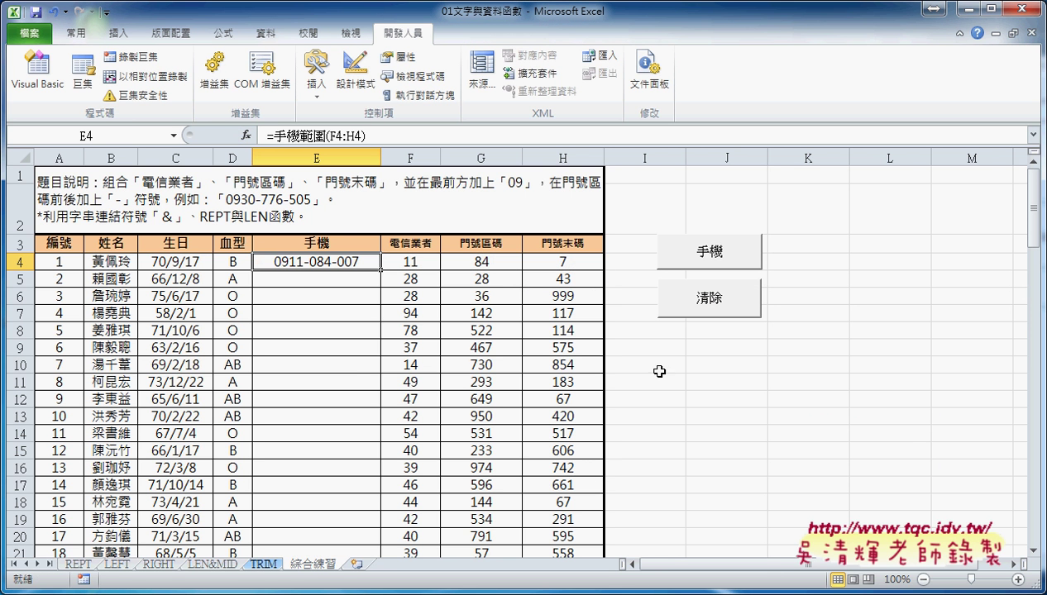
pyautogui.doubleClick(382, 270)
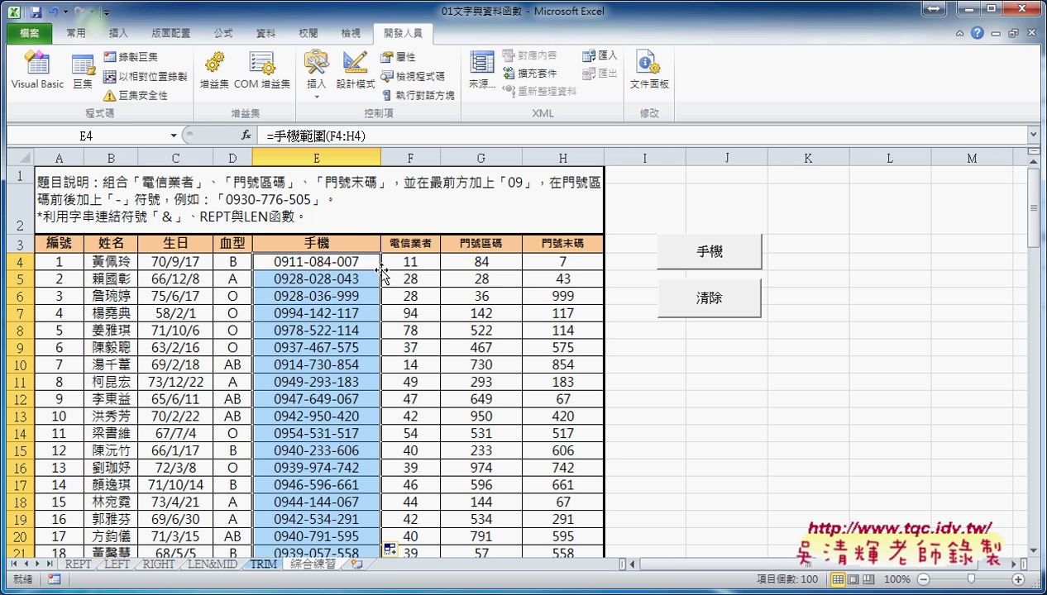
# Highlight the F4:H10 input block and show E4's formula
pyautogui.moveTo(411, 261); pyautogui.dragTo(565, 259)
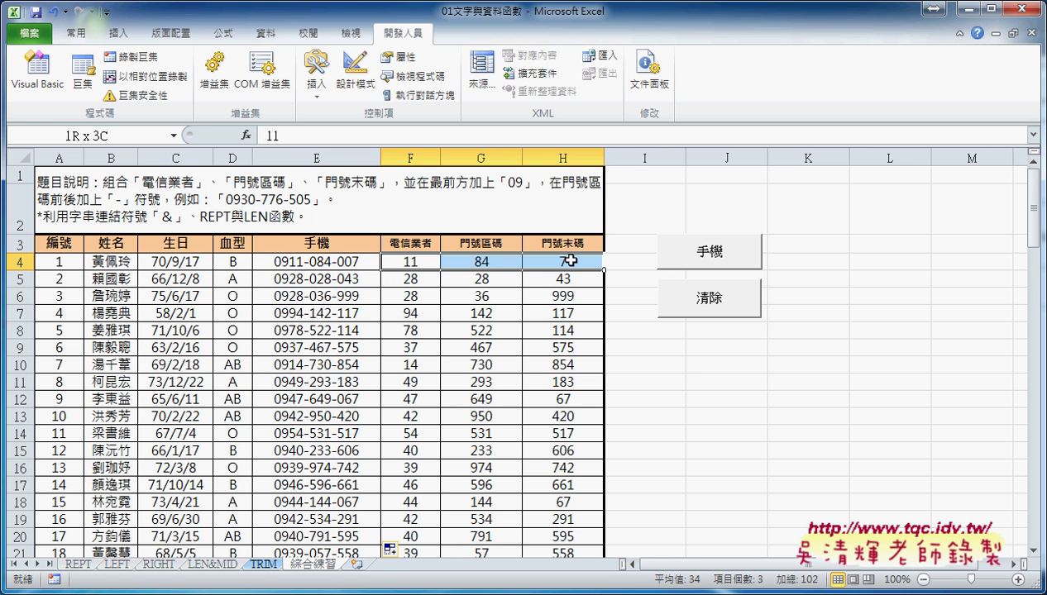
pyautogui.moveTo(417, 266); pyautogui.dragTo(571, 364)
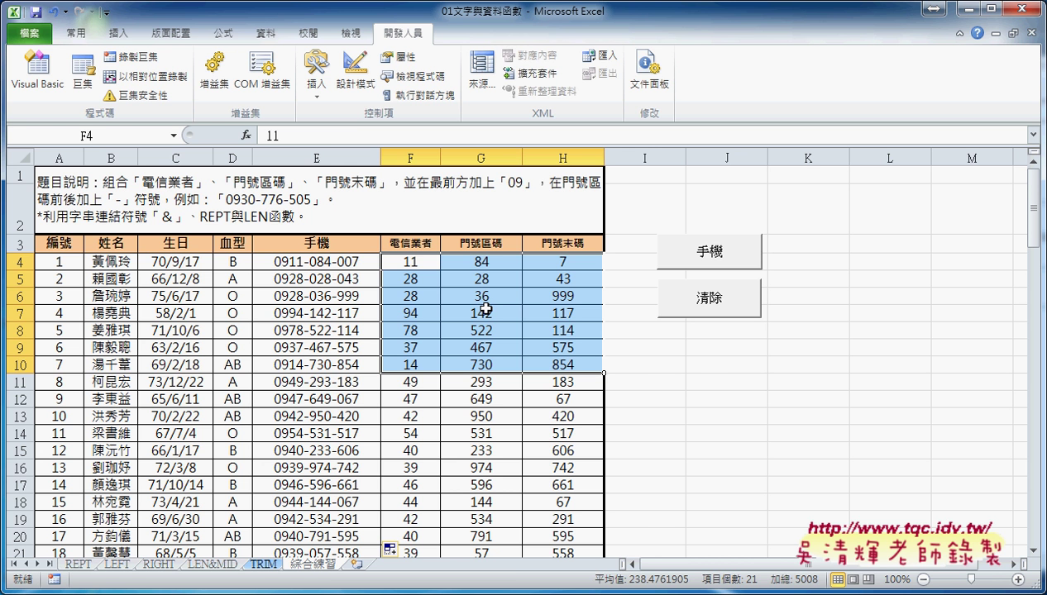
pyautogui.click(353, 263)
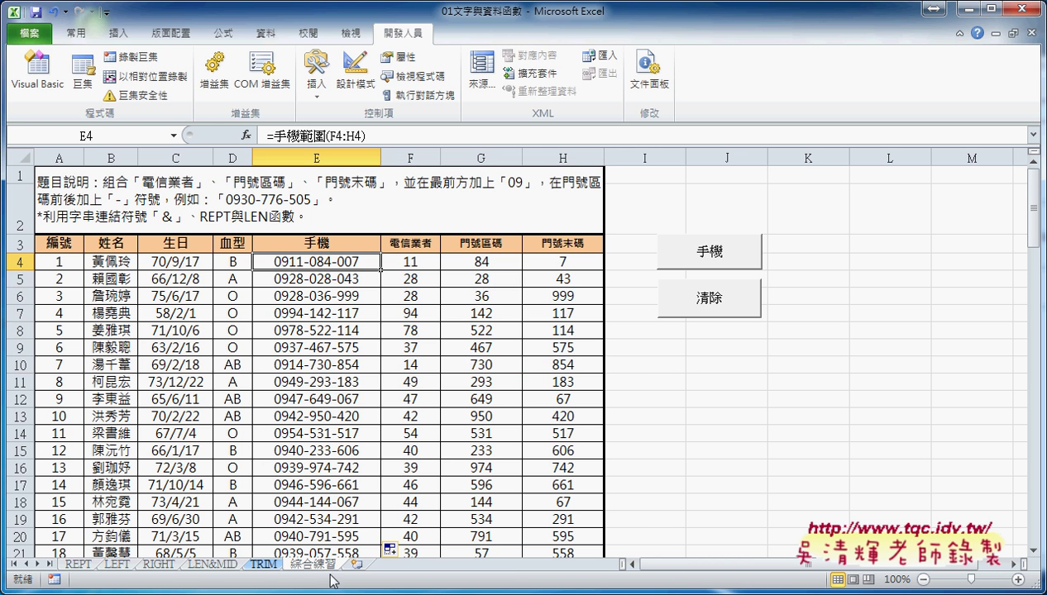
pyautogui.moveTo(323, 594)
pyautogui.click(273, 594)
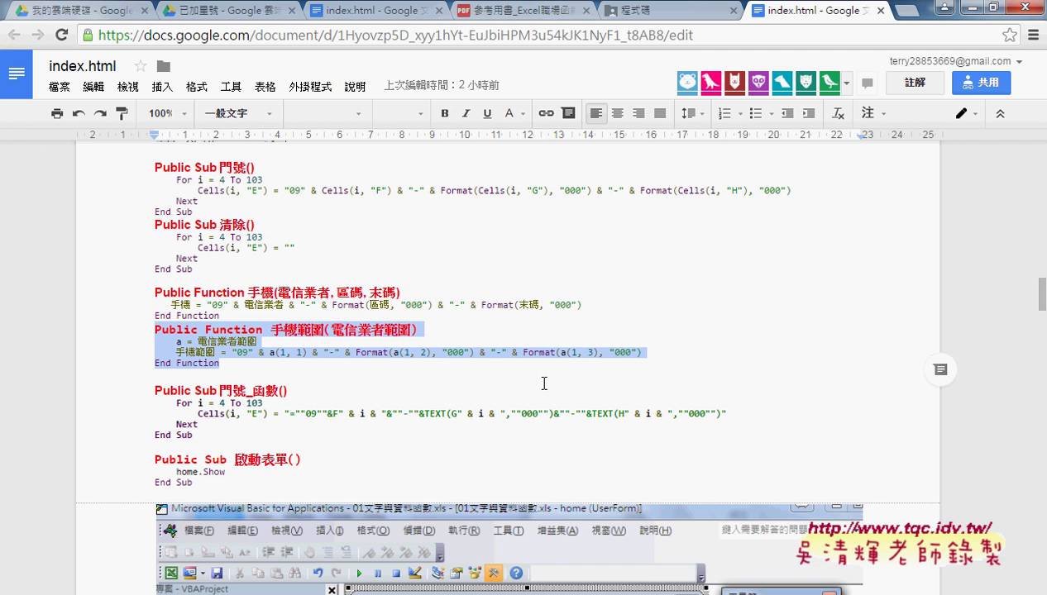
pyautogui.scroll(-1, 327, 326)
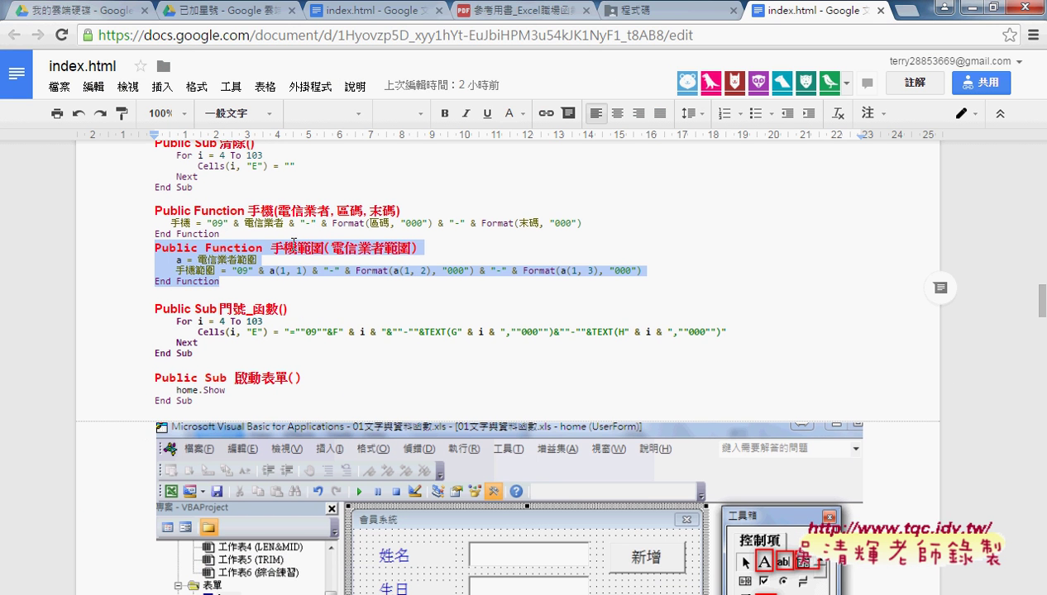
pyautogui.click(272, 212)
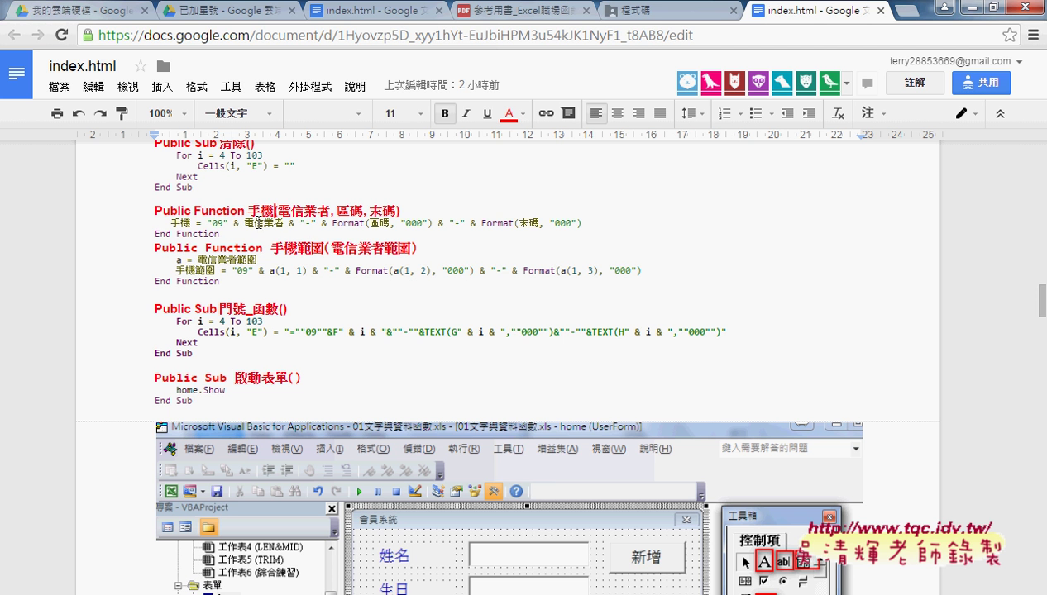
pyautogui.moveTo(273, 212)
pyautogui.mouseDown()
pyautogui.moveTo(248, 212)
pyautogui.moveTo(271, 212)
pyautogui.mouseUp()
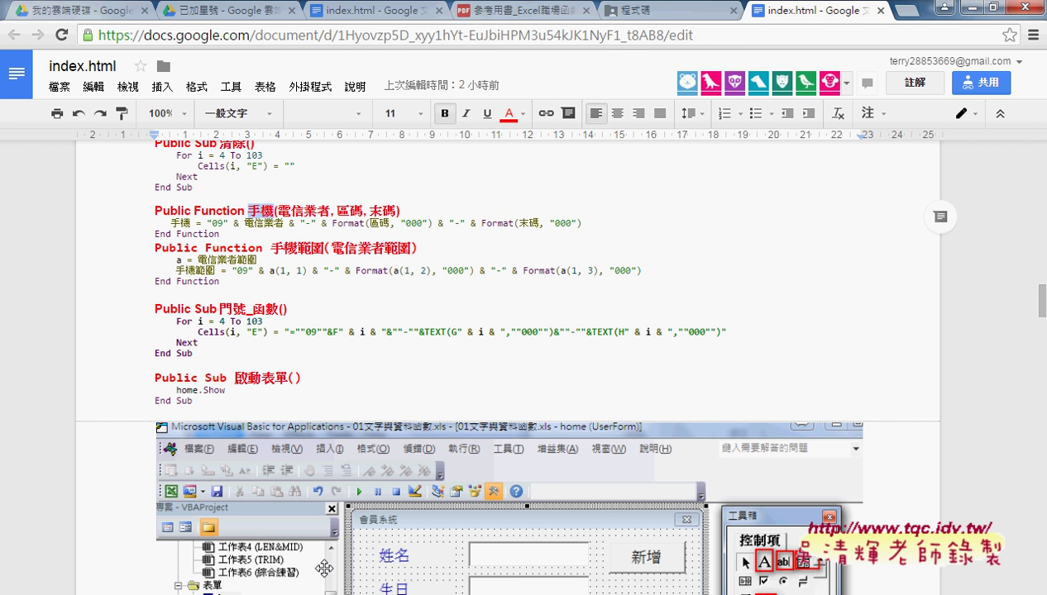
pyautogui.click(327, 594)
# Save 01文字與資料函數 to the desktop with file type Excel 啟用巨集的活頁簿
pyautogui.click(310, 525)
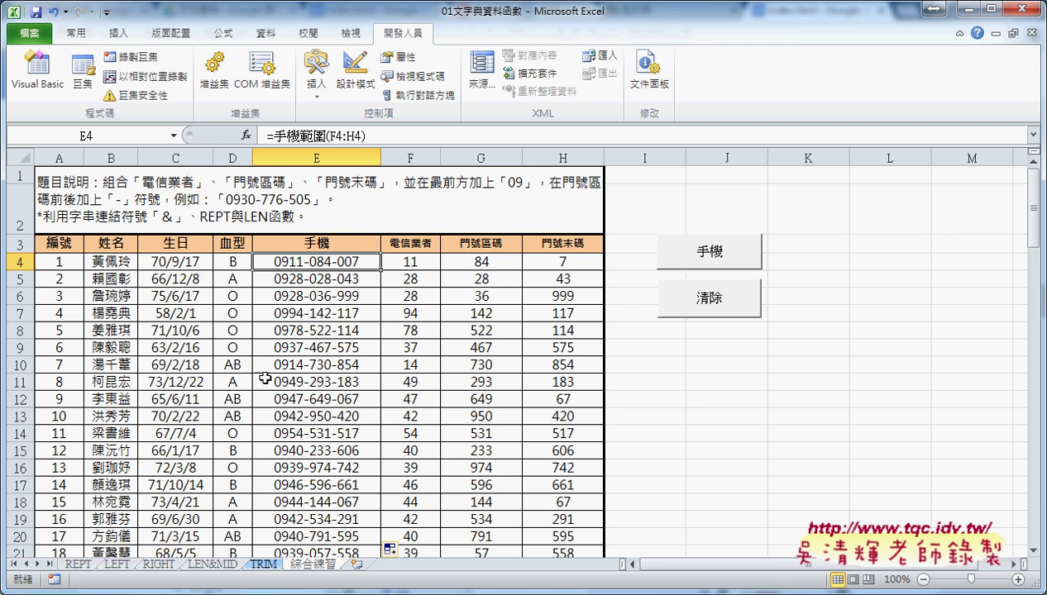
pyautogui.click(33, 38)
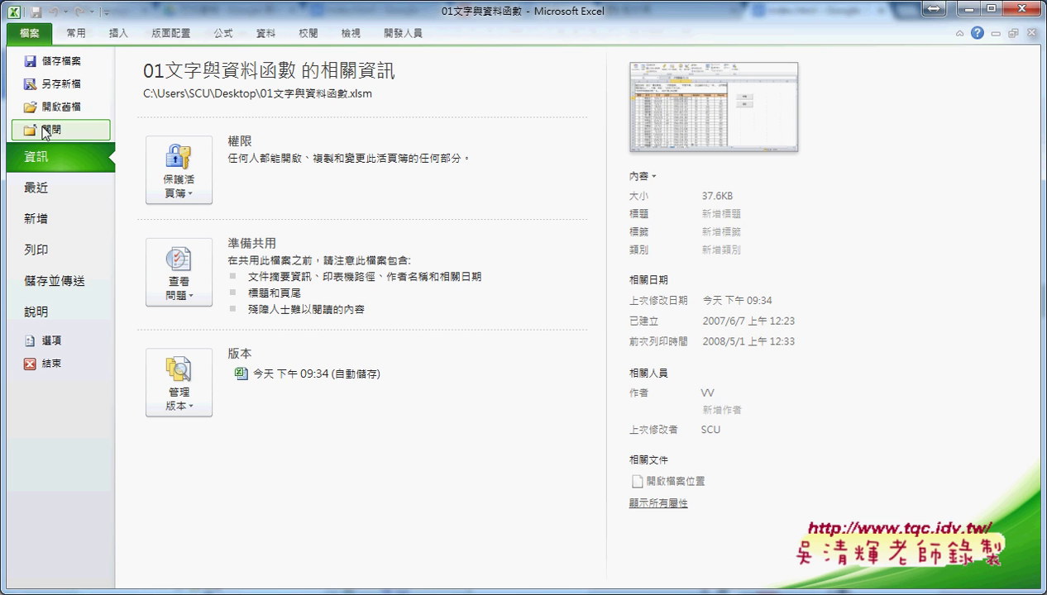
pyautogui.click(58, 92)
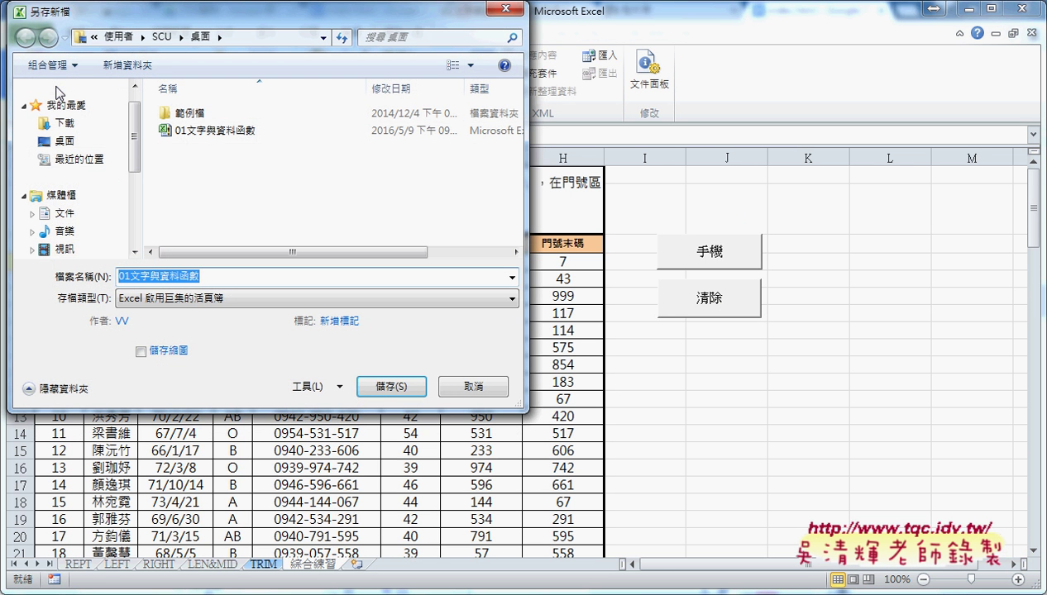
pyautogui.click(190, 300)
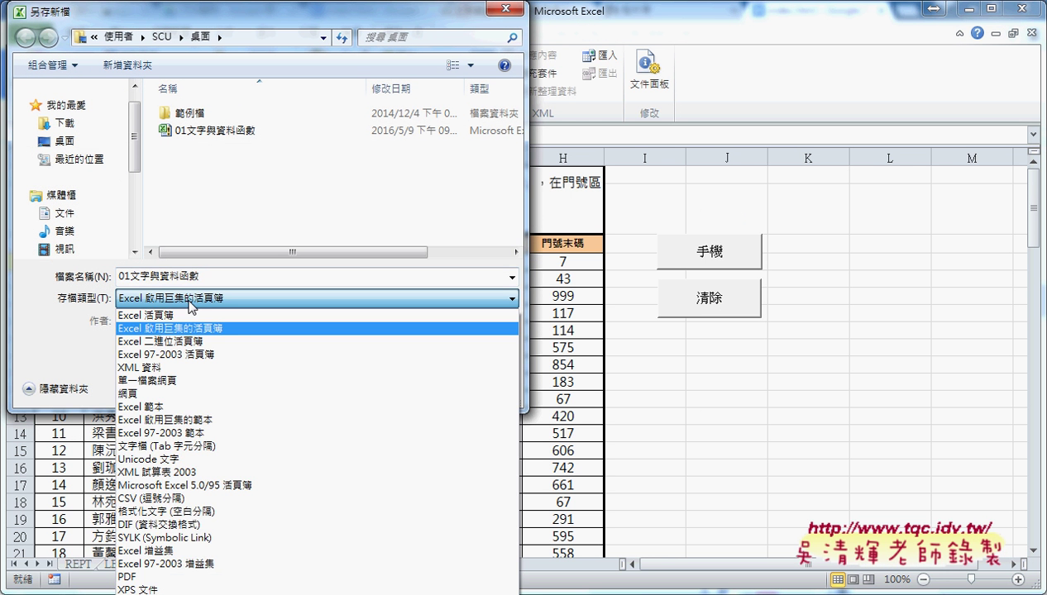
pyautogui.click(190, 301)
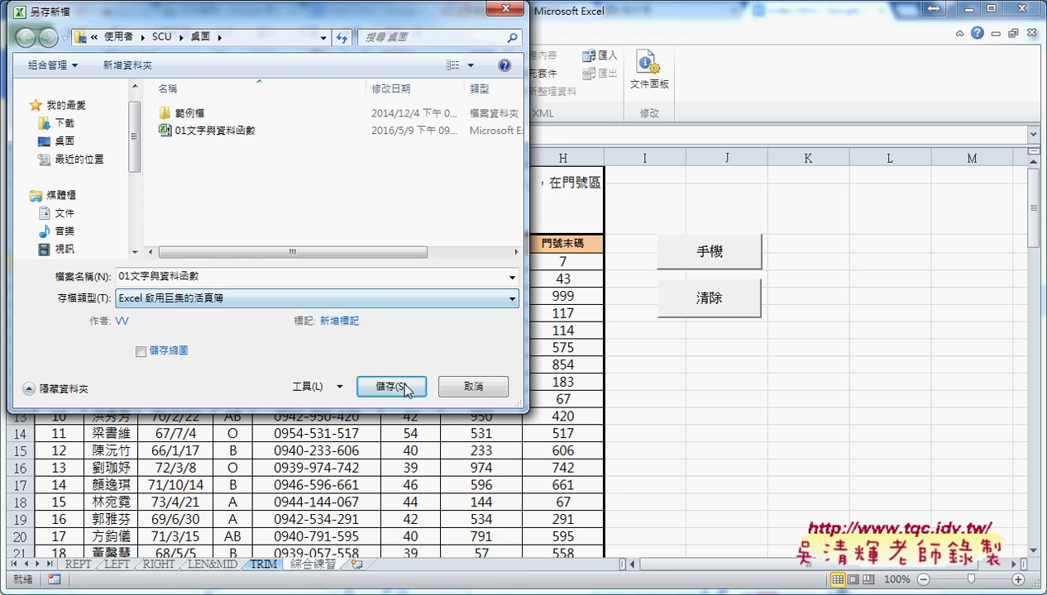
pyautogui.click(471, 392)
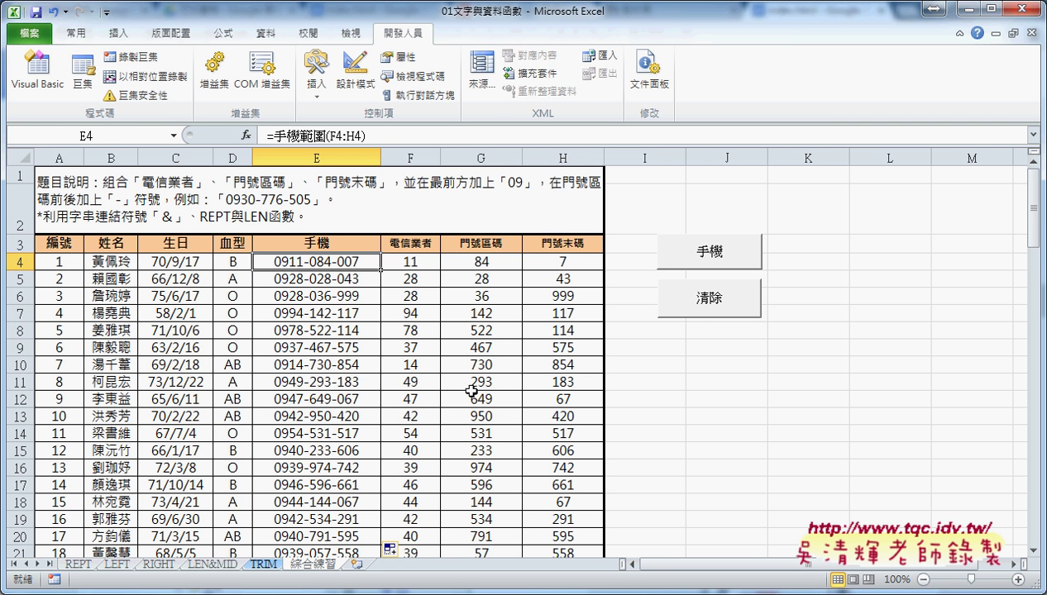